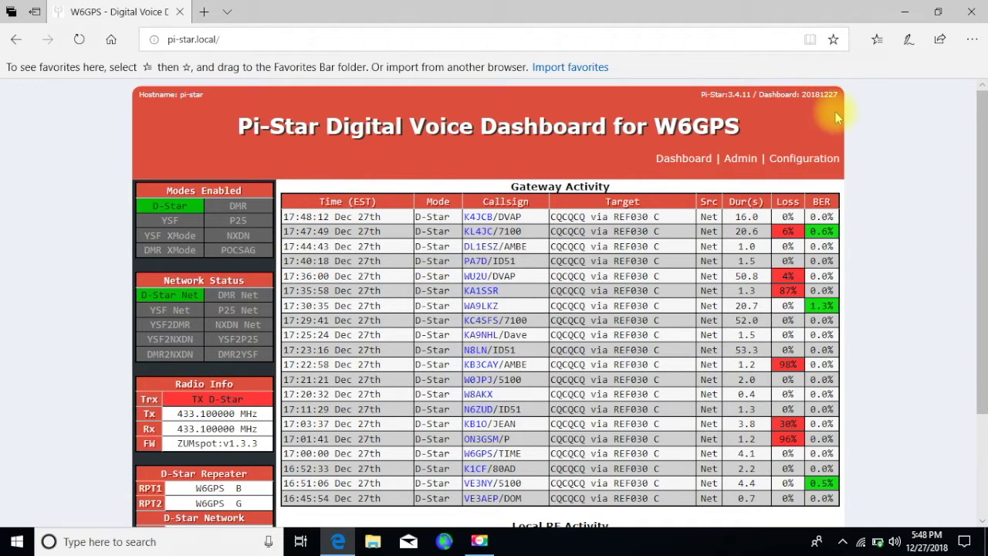
# - Request the Configuration page and enter the admin user name and password at the sign-in prompt
pyautogui.click(803, 159)
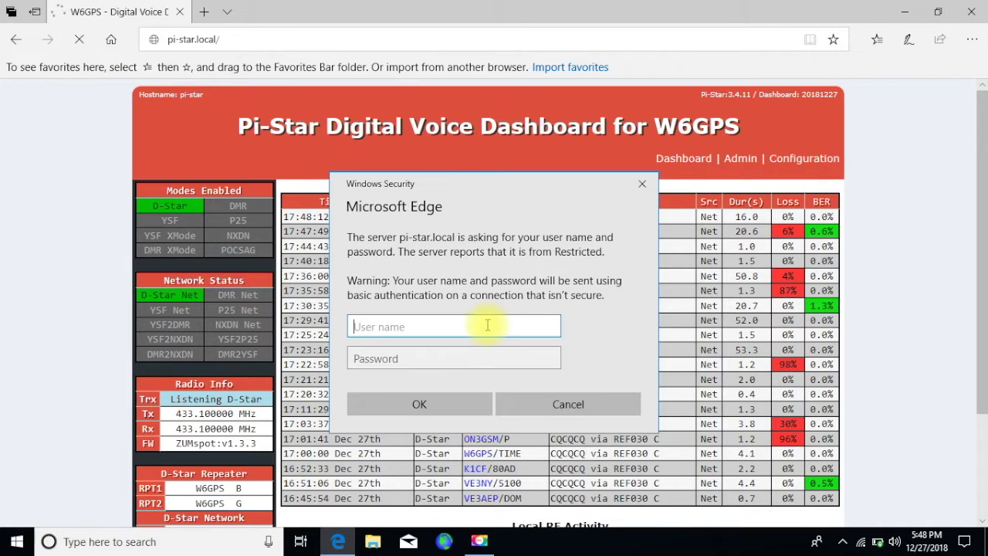
pyautogui.write('pi-')
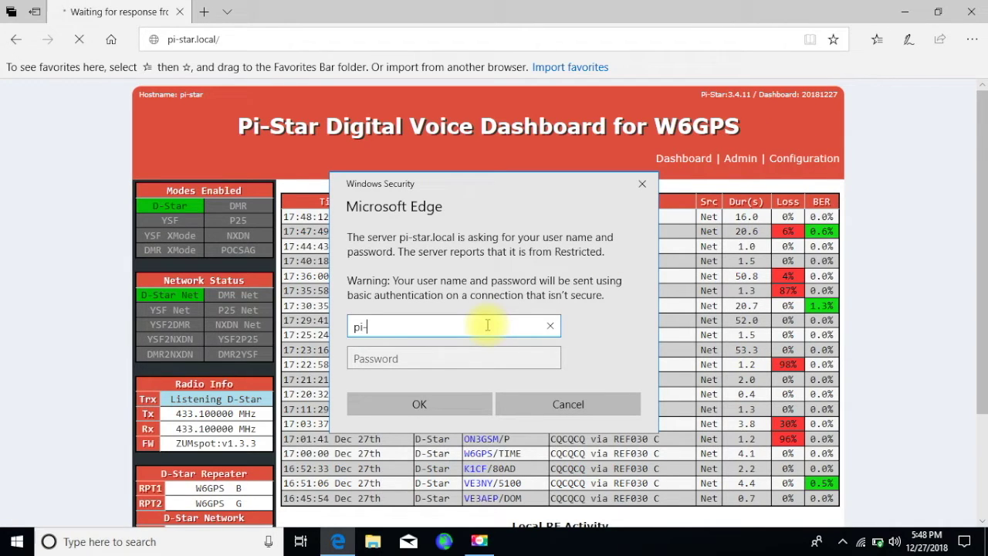
pyautogui.write('star')
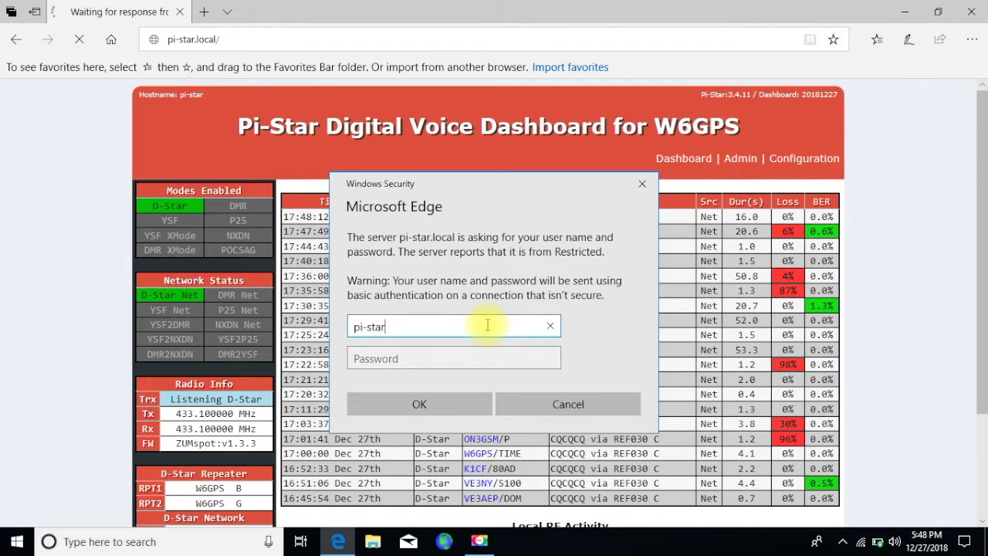
pyautogui.click(421, 357)
pyautogui.write('••••••')
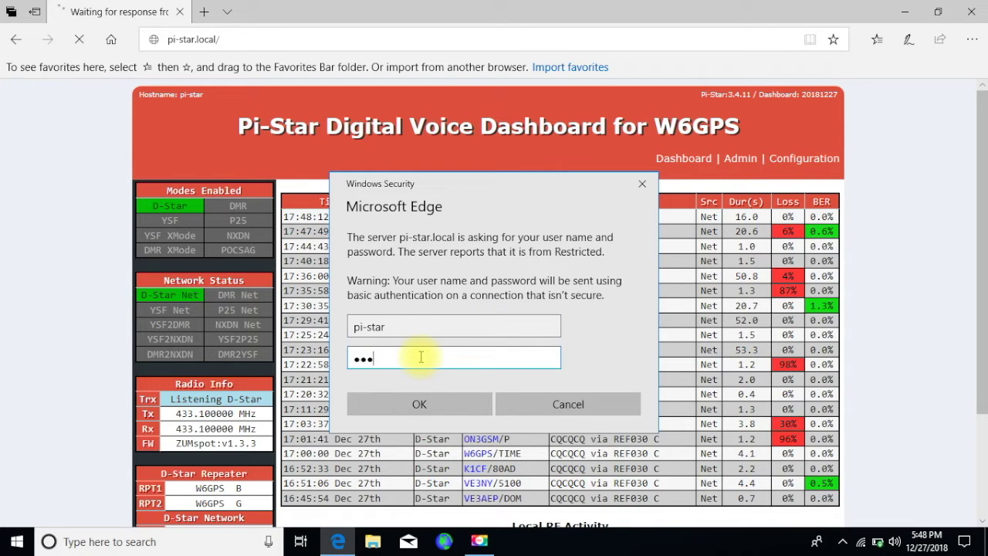
pyautogui.write('•••')
# - Log in and run the system update until Finished, bringing the dashboard to version 3.4.11
pyautogui.click(437, 404)
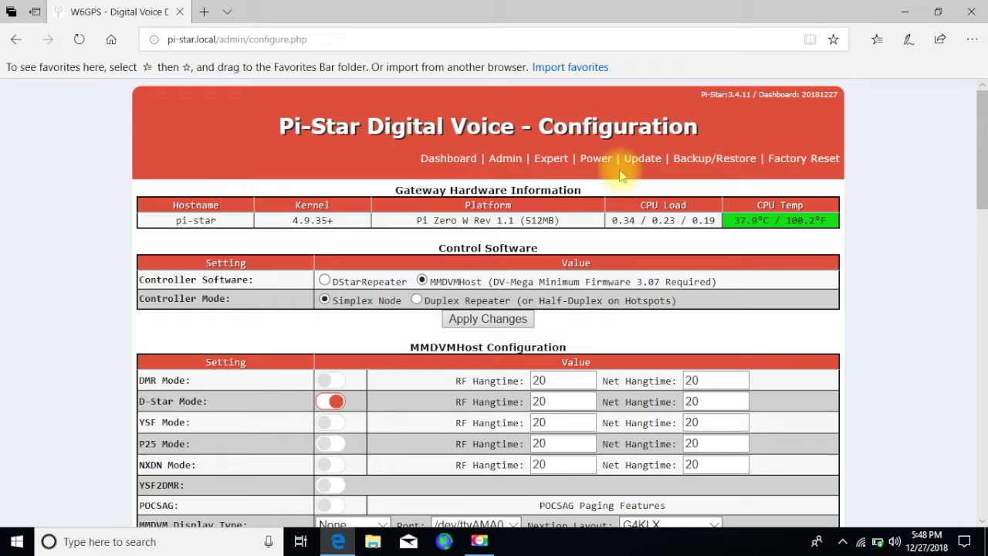
pyautogui.click(634, 160)
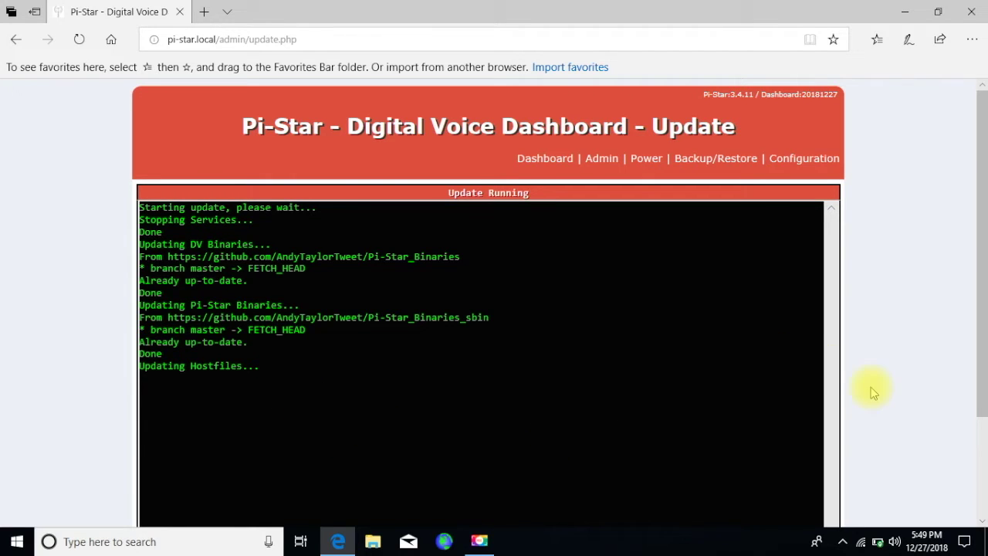
pyautogui.moveTo(980, 375); pyautogui.dragTo(971, 397)
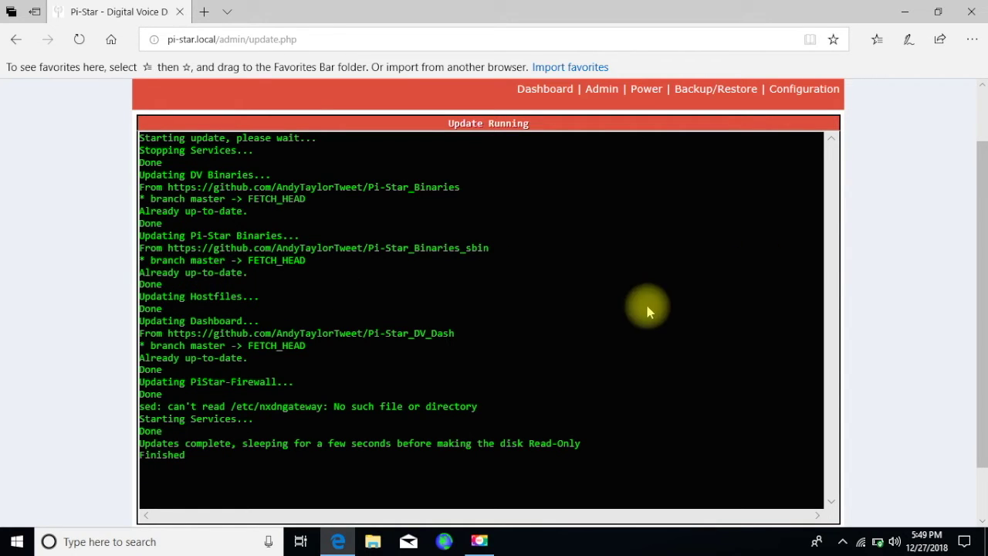
pyautogui.moveTo(983, 304); pyautogui.dragTo(977, 203)
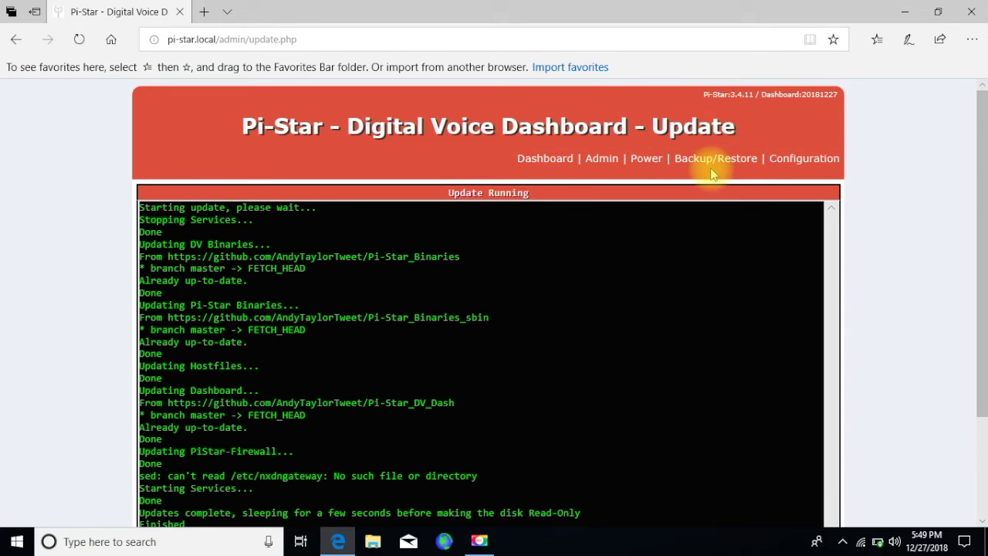
# - Refresh the admin dashboard, then run the Expert Upgrade from 3.4.11 to 3.4.12
pyautogui.click(600, 160)
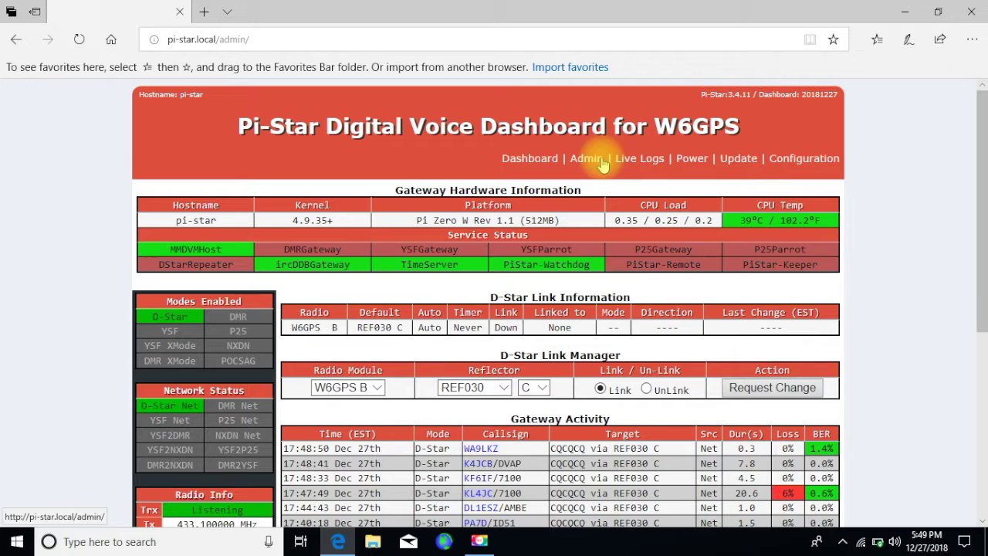
pyautogui.click(579, 160)
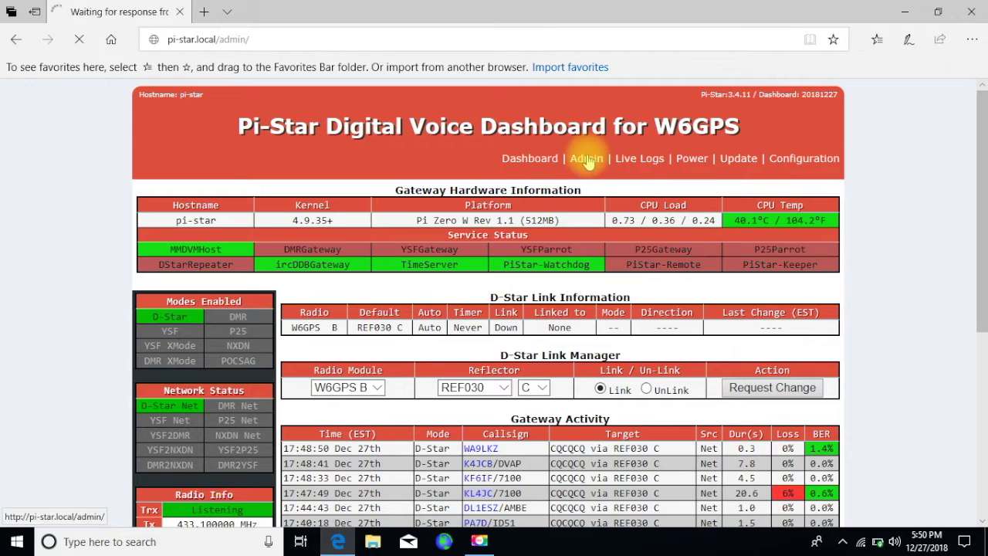
pyautogui.click(804, 160)
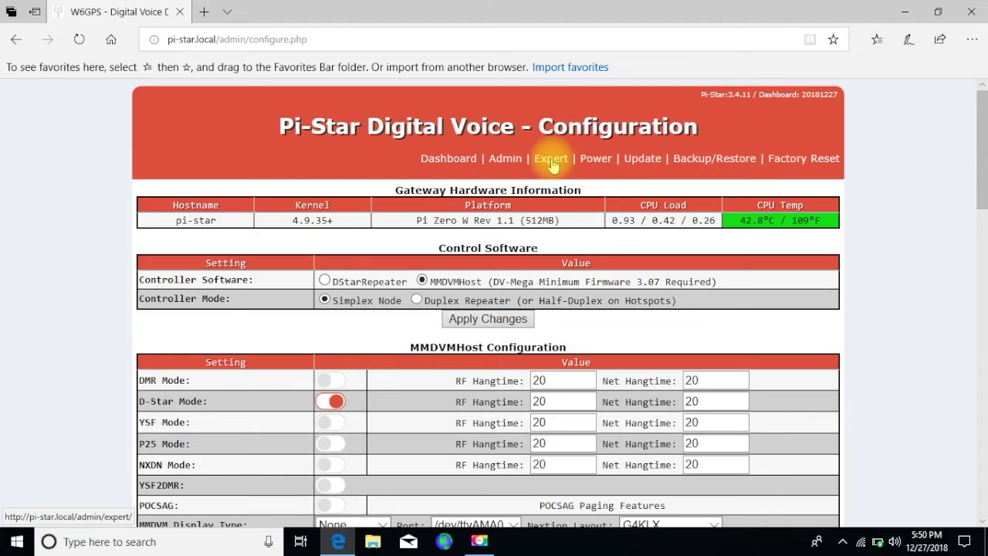
pyautogui.click(551, 163)
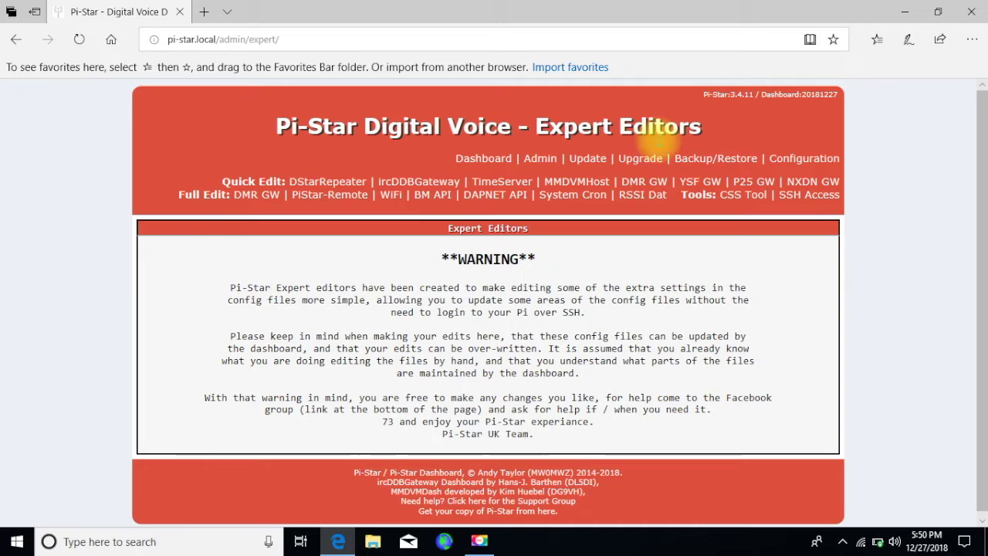
pyautogui.click(639, 159)
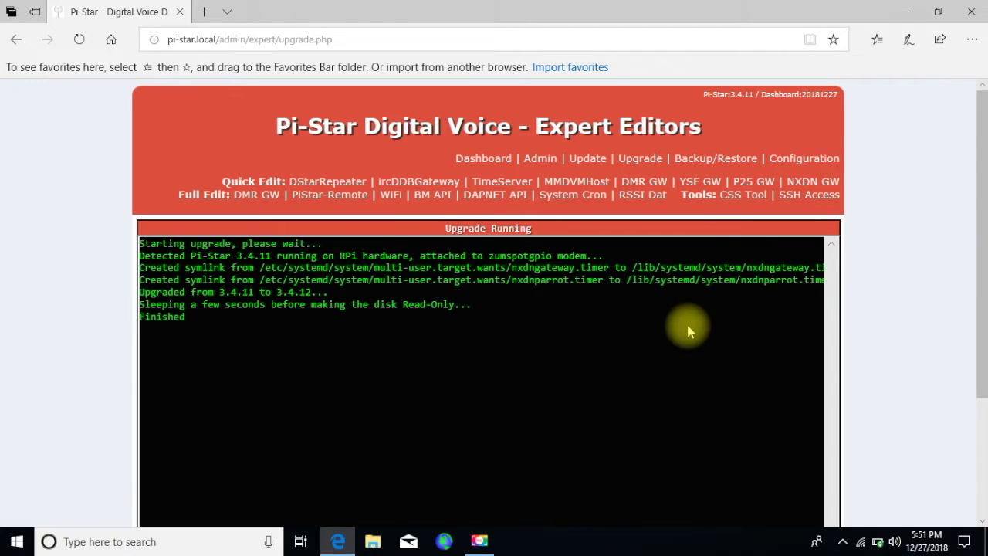
# - Run the system update on 3.4.12 to Finished and return to the admin dashboard
pyautogui.click(586, 159)
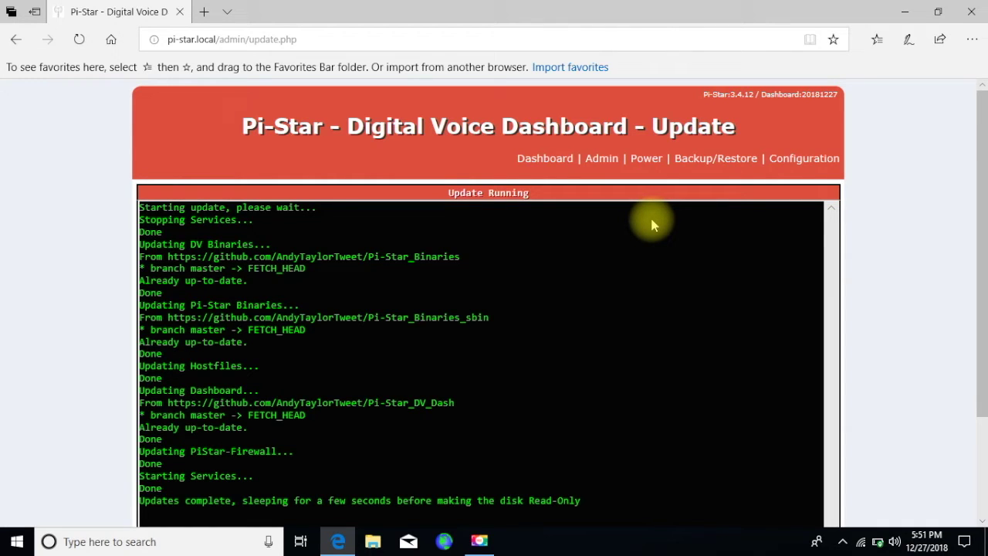
pyautogui.scroll(-1, 712, 339)
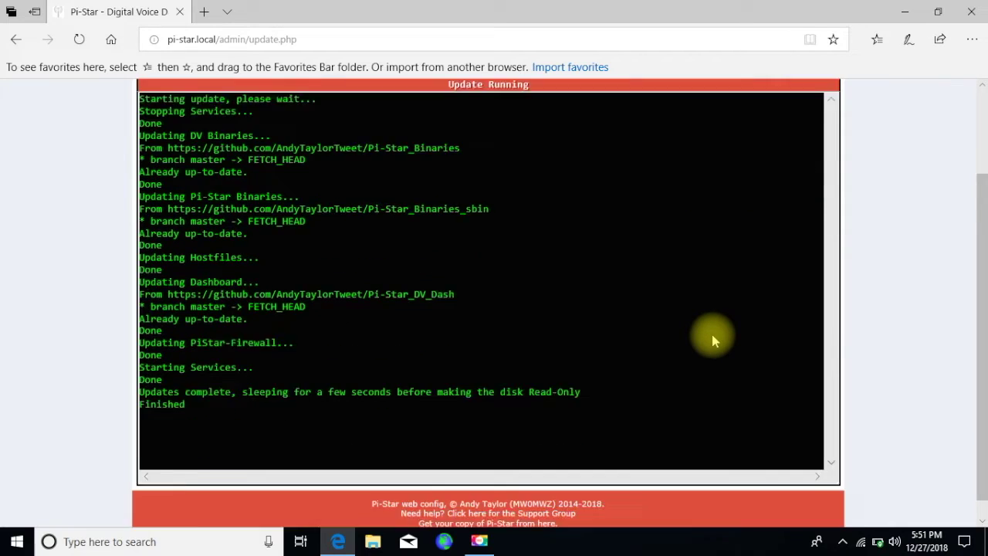
pyautogui.scroll(1, 711, 340)
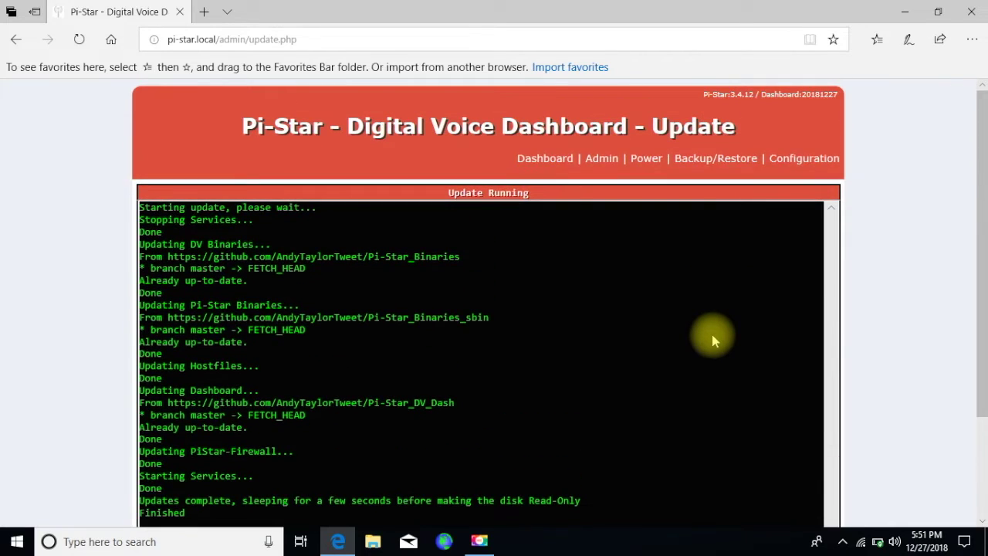
pyautogui.click(602, 159)
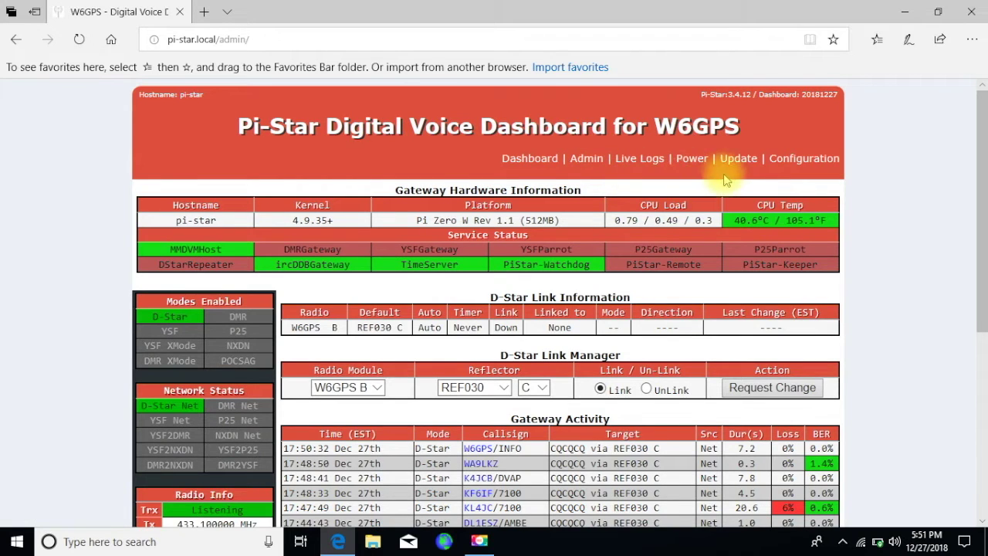
# - Run the Expert Upgrade twice, taking Pi-Star from 3.4.12 through 3.4.13 to 3.4.14
pyautogui.click(802, 162)
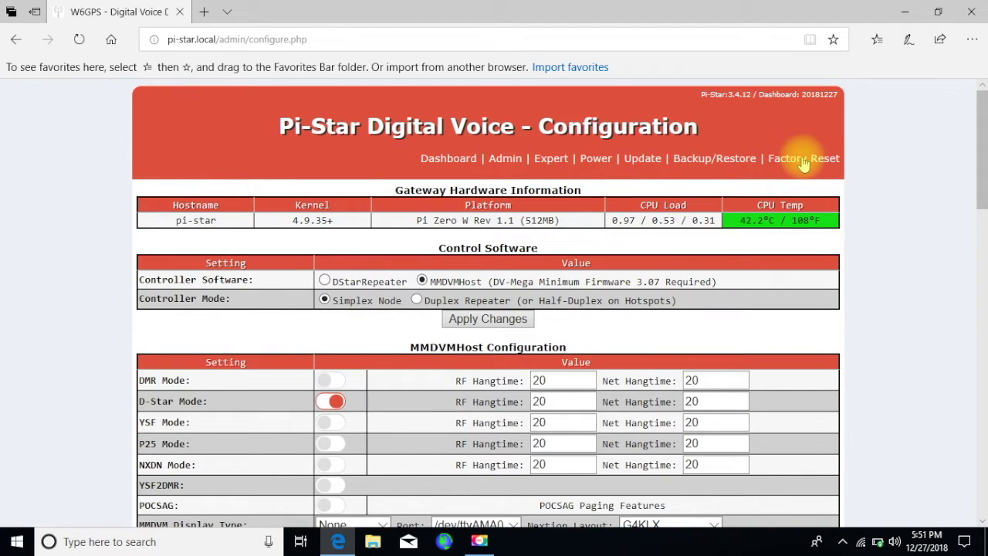
pyautogui.click(549, 161)
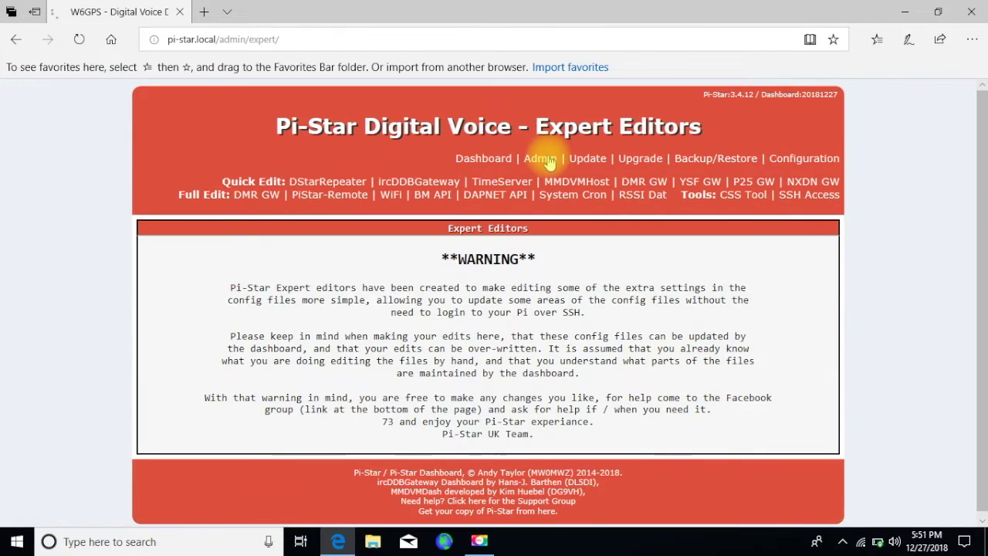
pyautogui.click(639, 160)
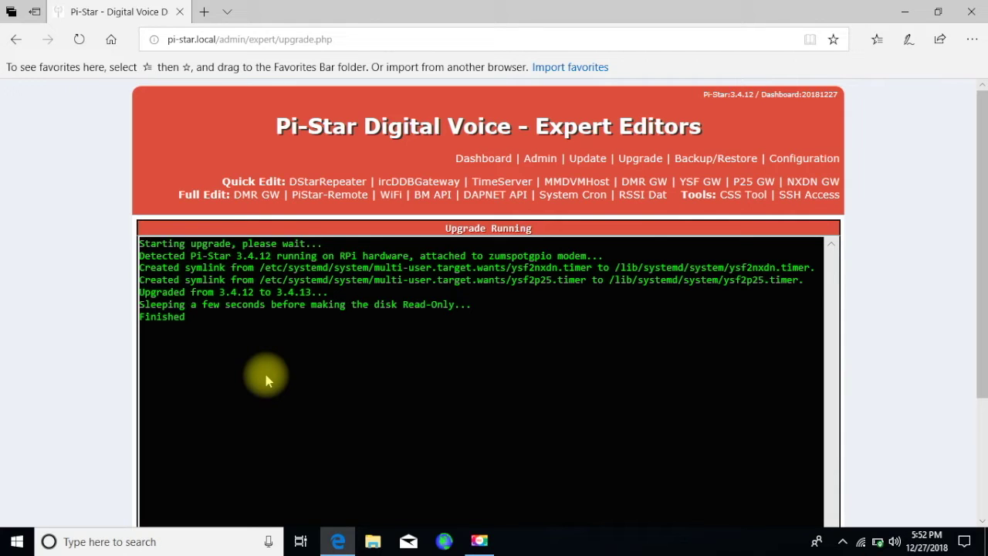
pyautogui.click(640, 158)
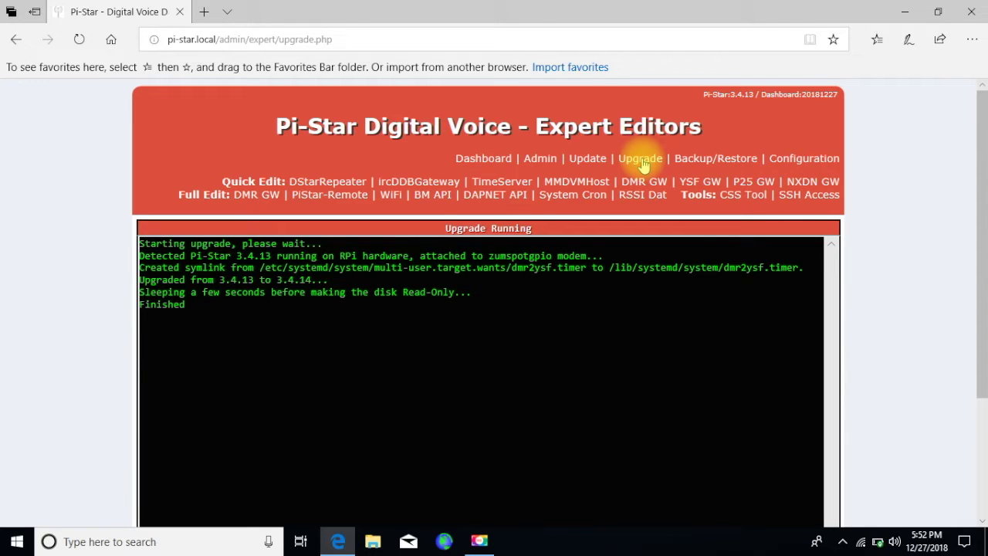
# - Run the system update on 3.4.14, then go from Admin to the Configuration page
pyautogui.click(589, 160)
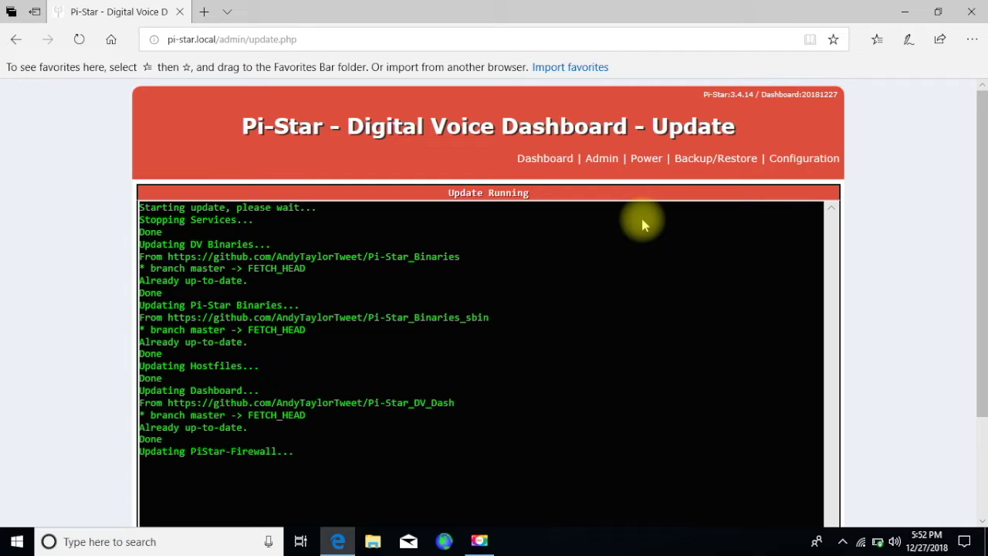
pyautogui.click(603, 164)
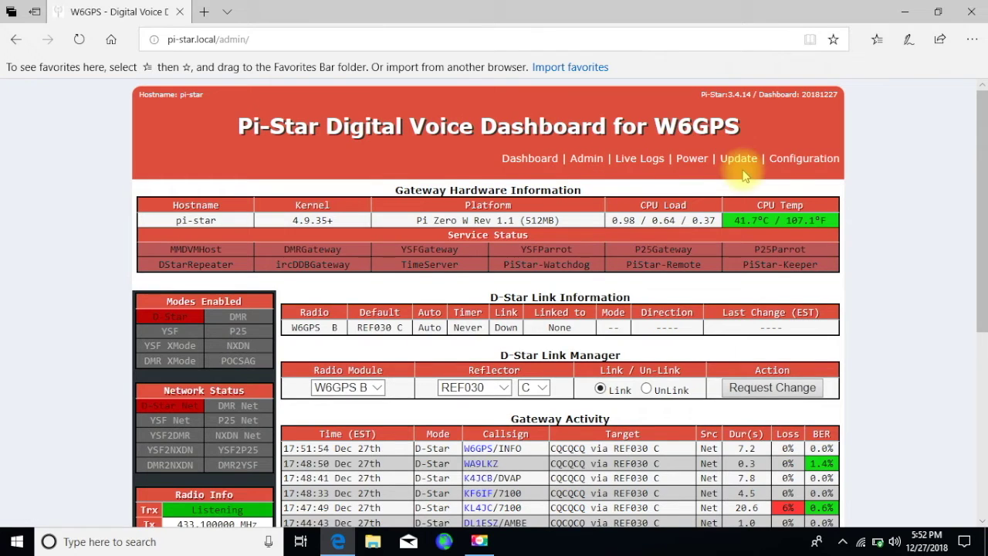
pyautogui.click(812, 166)
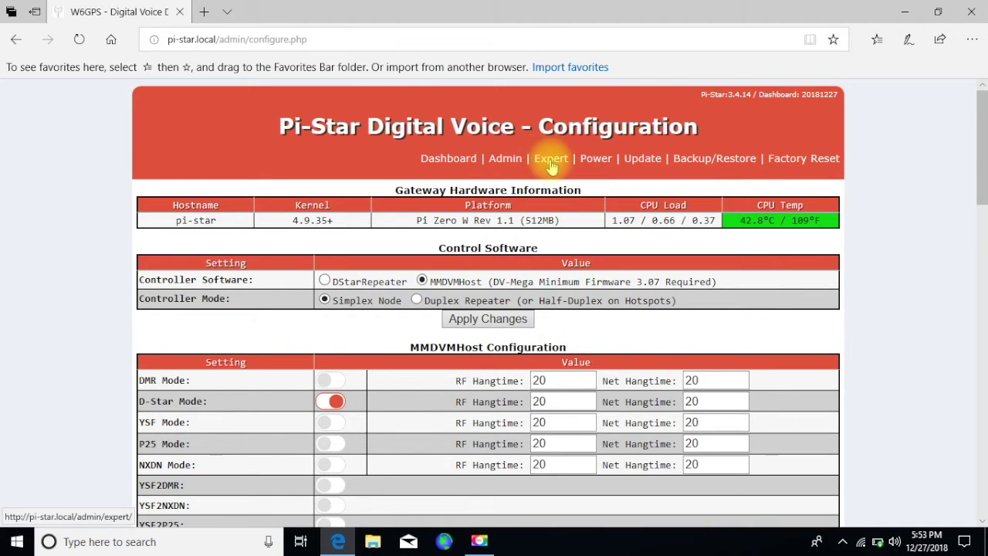
# - Upgrade Pi-Star to 3.4.15, run the system update, and reopen the Configuration page
pyautogui.click(550, 165)
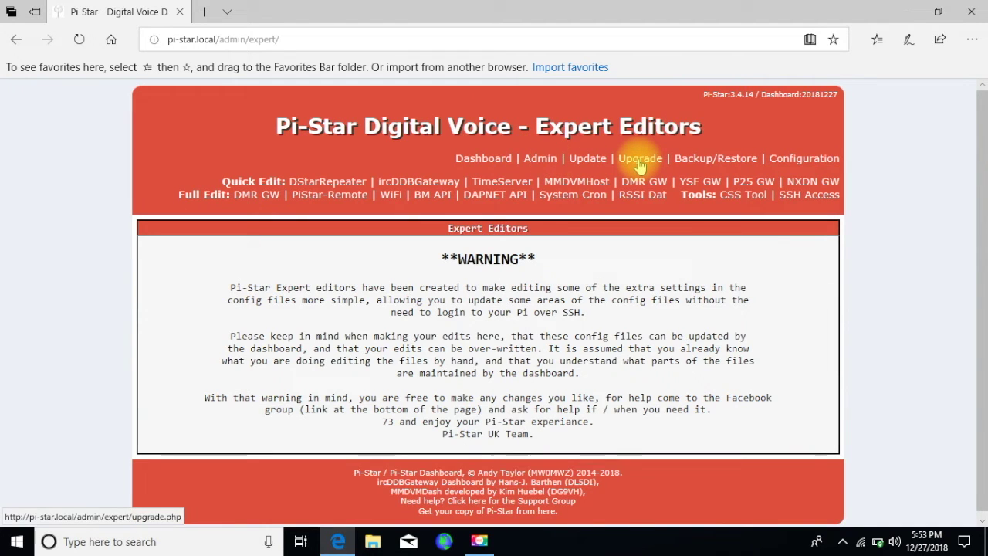
pyautogui.click(639, 159)
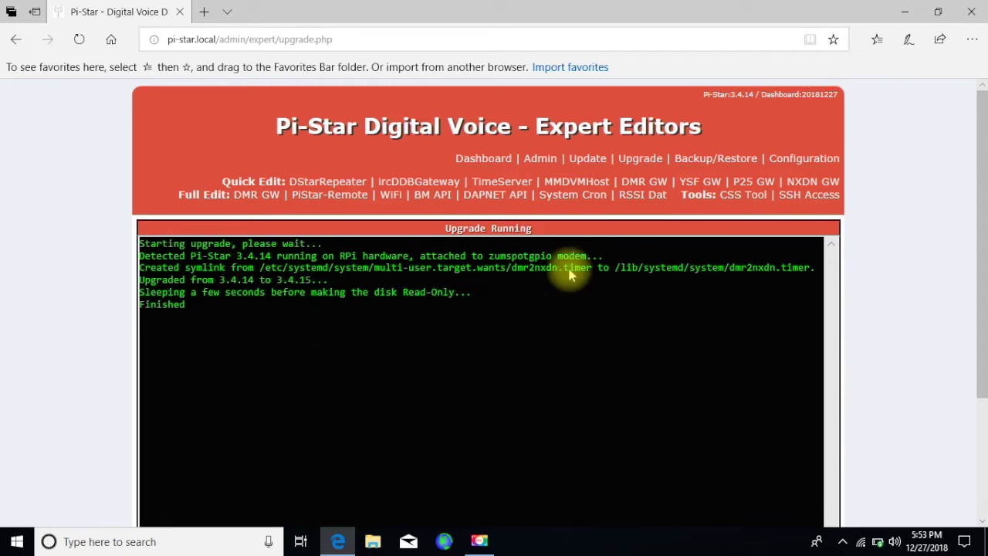
pyautogui.click(588, 161)
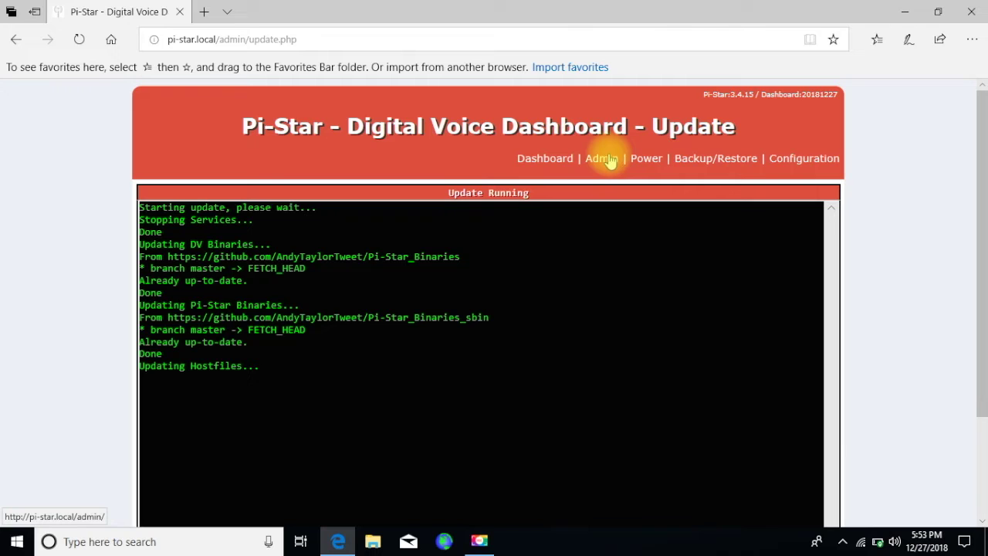
pyautogui.click(804, 161)
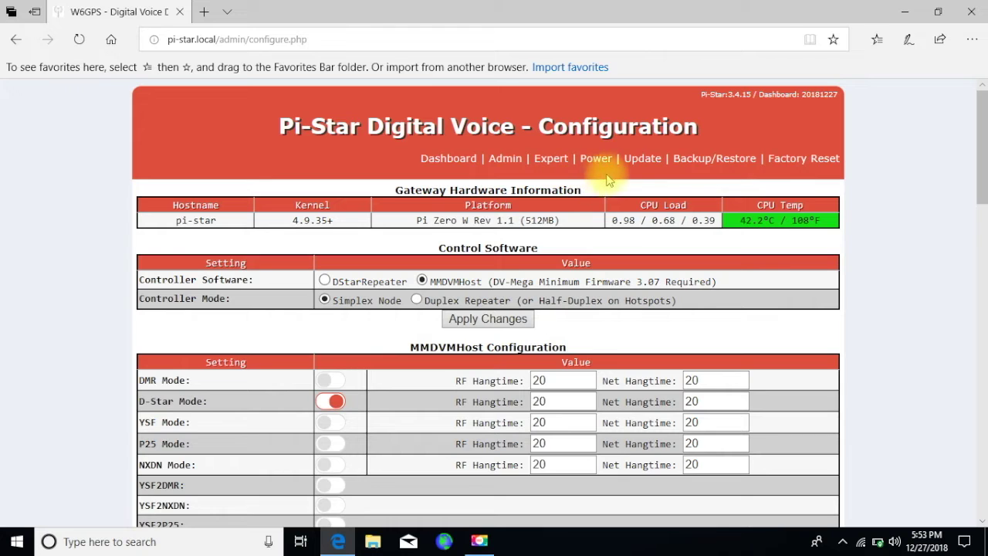
# - Upgrade Pi-Star to 3.4.16 and rerun the upgrade twice to confirm it is the latest version
pyautogui.click(549, 160)
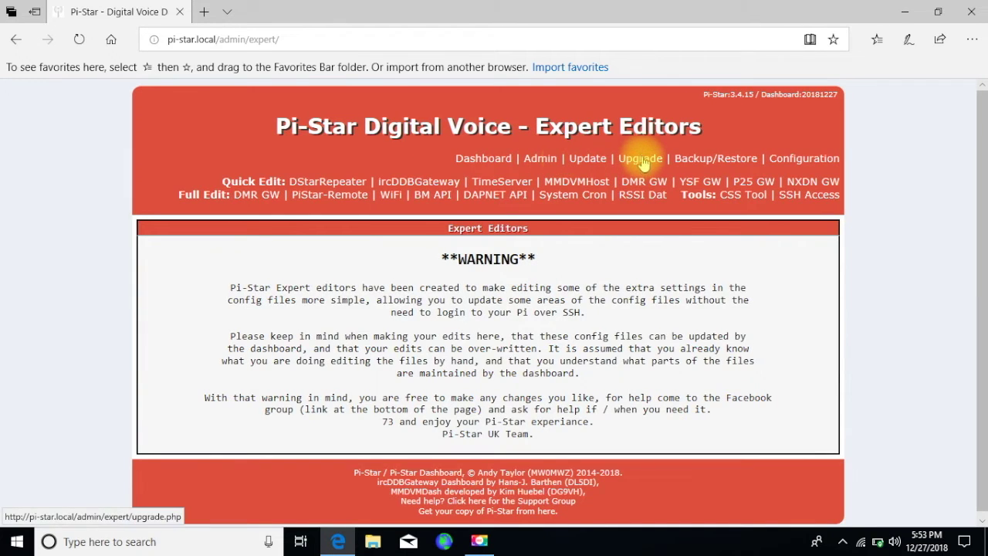
pyautogui.click(641, 159)
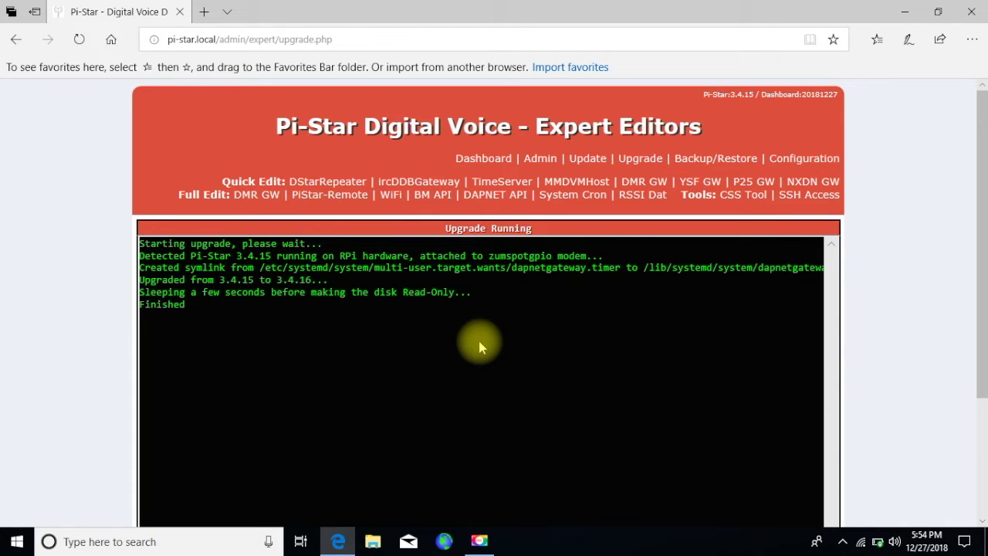
pyautogui.click(639, 160)
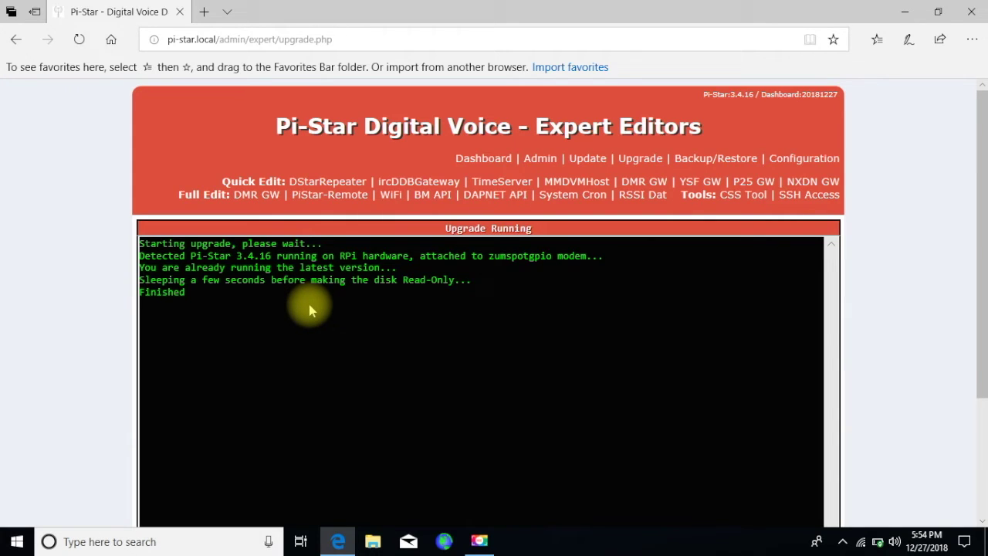
pyautogui.click(637, 160)
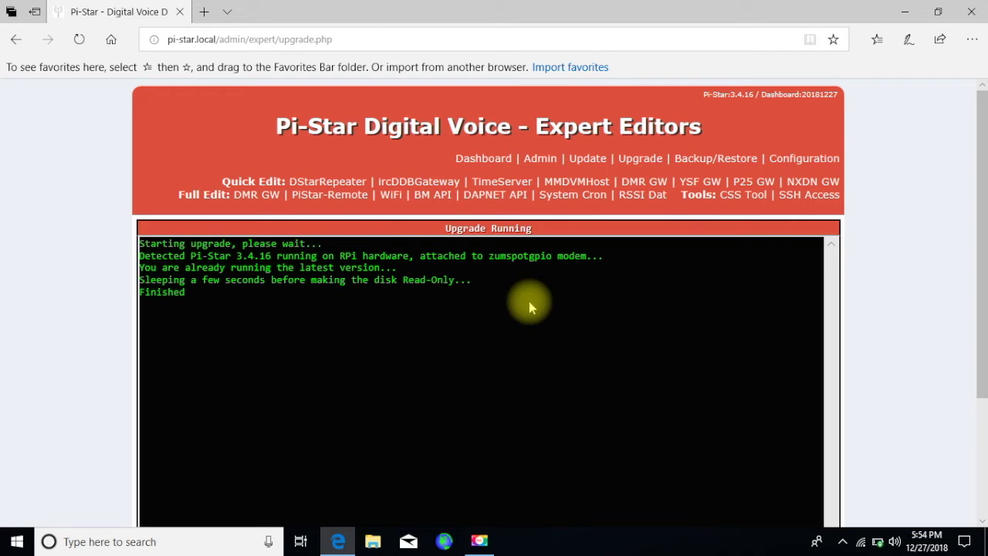
# - Log in to the Pi-Star shell in SSH Access with the admin user name and password
pyautogui.click(810, 194)
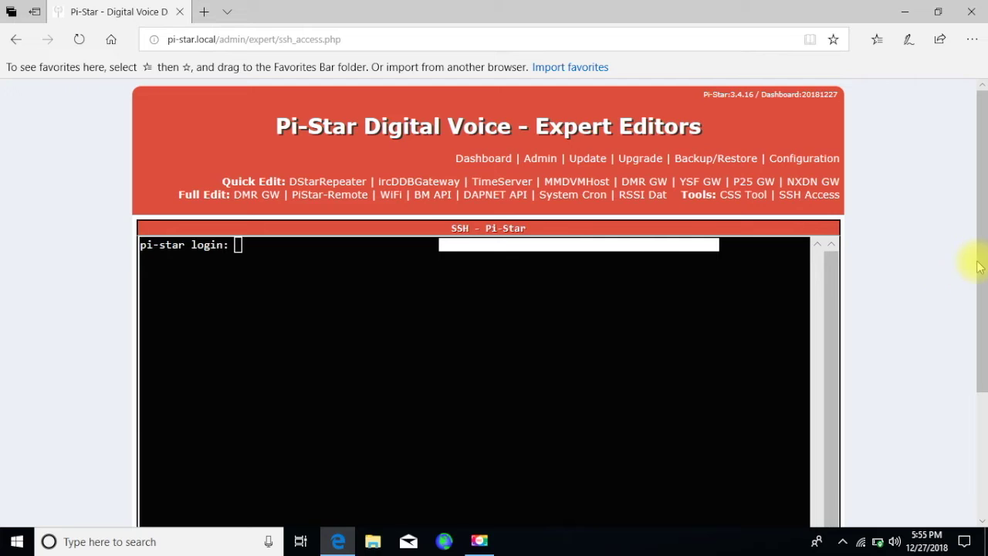
pyautogui.moveTo(977, 264); pyautogui.dragTo(977, 308)
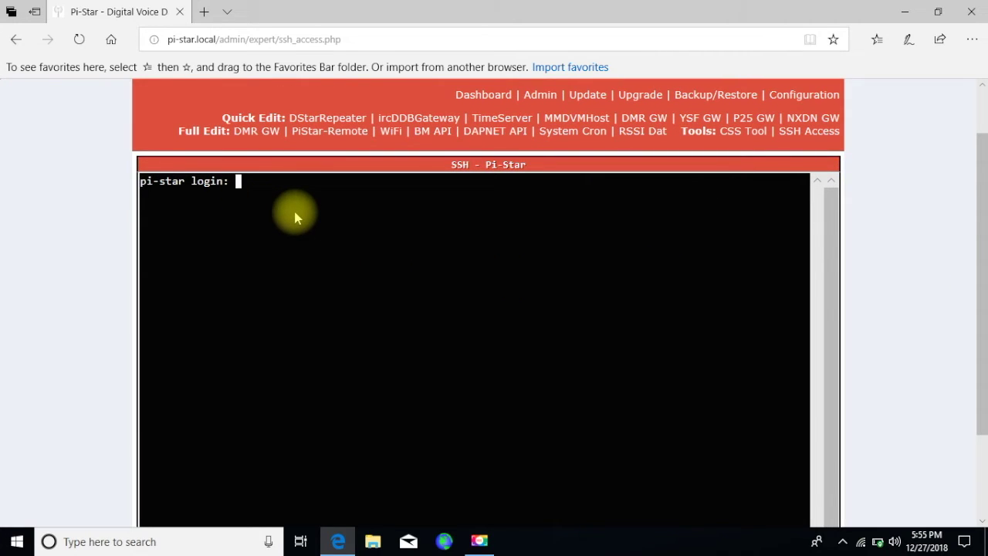
pyautogui.write('pi-star')
pyautogui.press('Return')
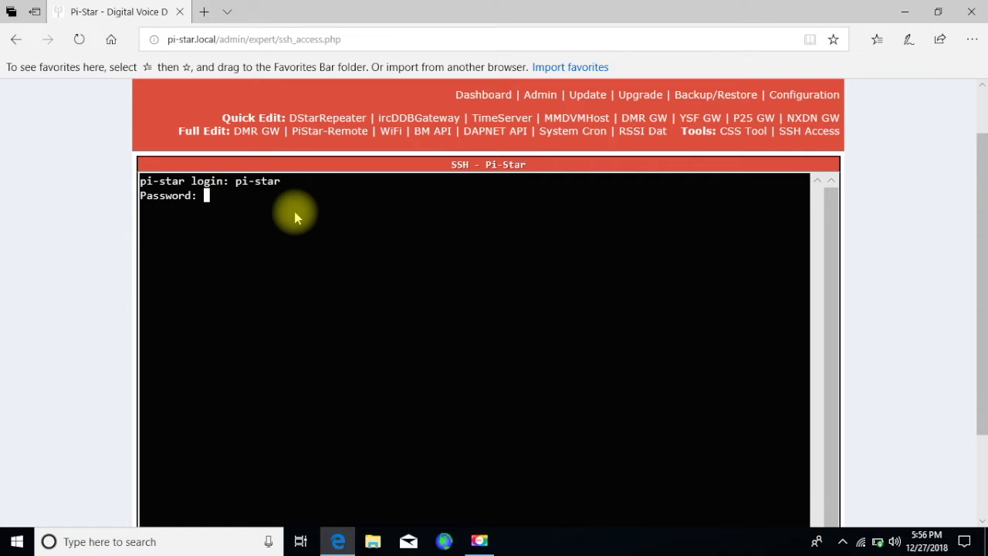
pyautogui.press('Return')
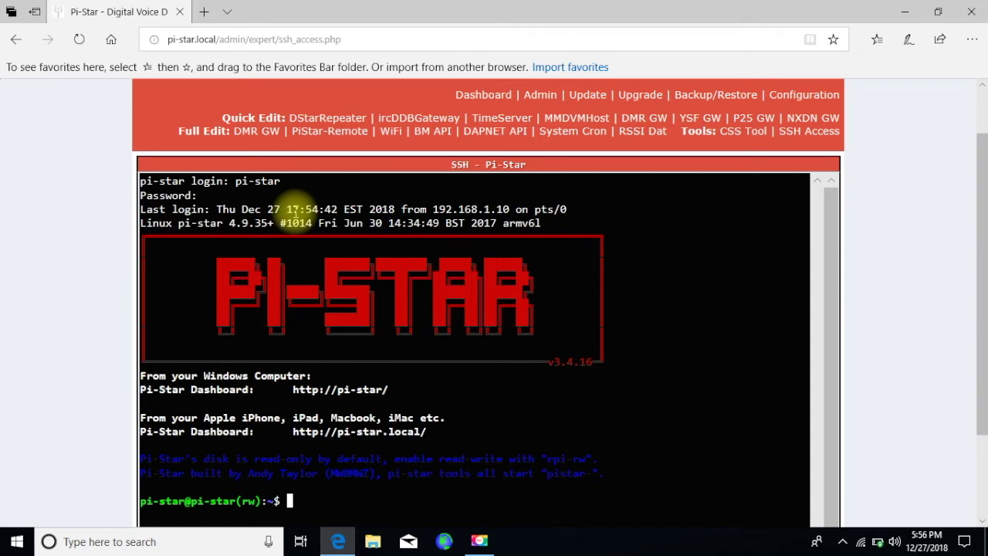
# - Run rpi-rw to make the disk writable, then start typing the sudo pistar-zumspotflash command
pyautogui.write('rpi-rw')
pyautogui.press('Return')
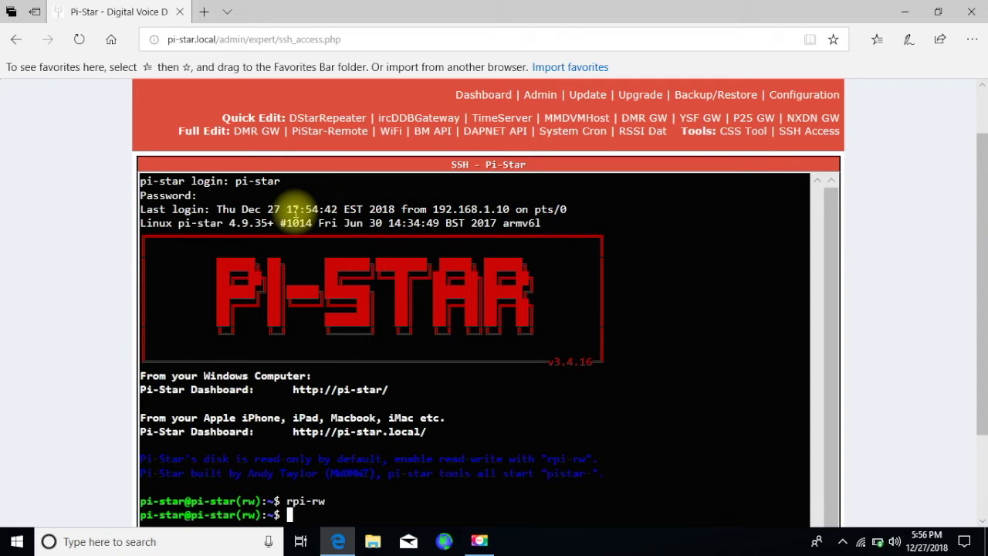
pyautogui.write('sudo pistar-')
pyautogui.write('zum')
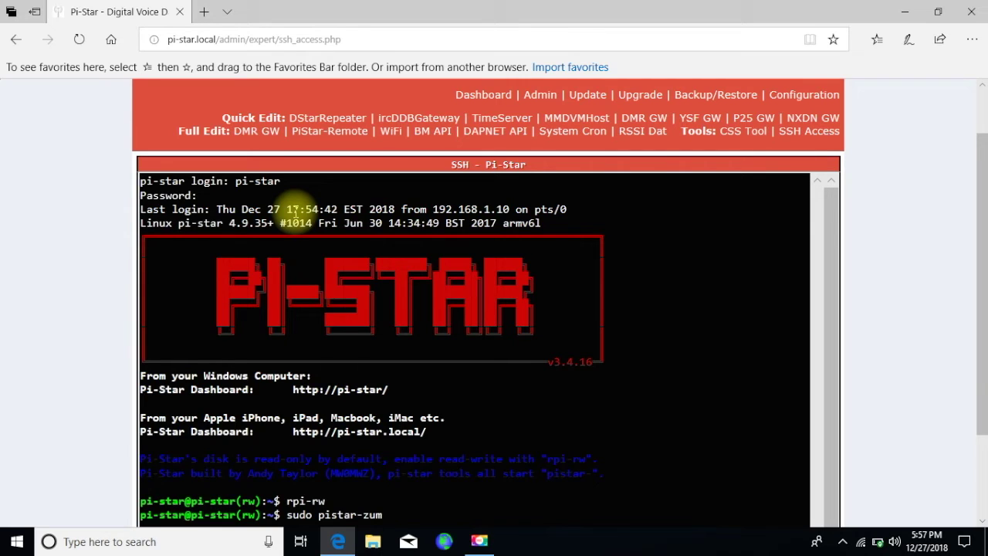
pyautogui.write('spotf')
pyautogui.write('lash')
pyautogui.write(' pri')
# - Correct the flash command argument to rpi and confirm writing the ZUMspot firmware
pyautogui.press('BackSpace')
pyautogui.press('BackSpace')
pyautogui.press('BackSpace')
pyautogui.write('rpi')
pyautogui.press('Return')
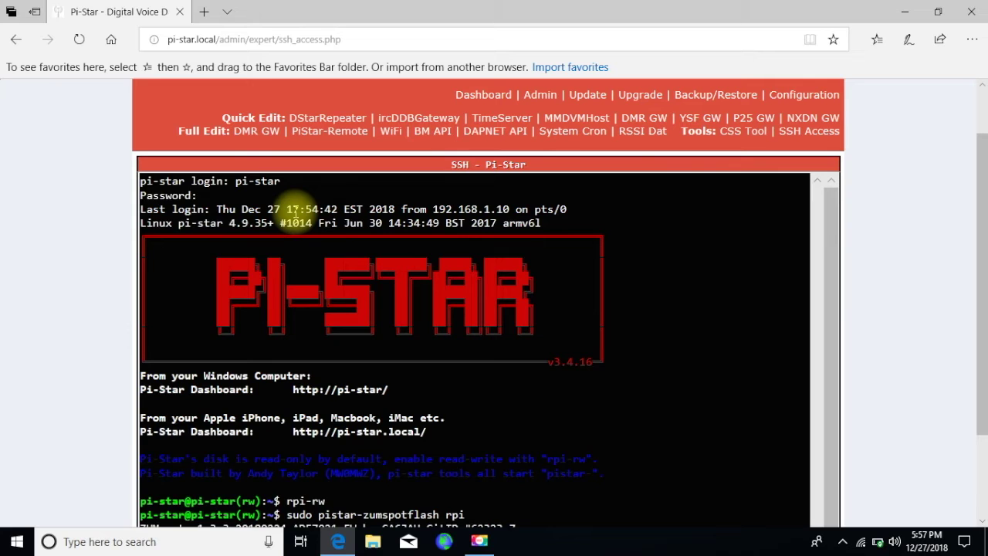
pyautogui.scroll(-2, 412, 152)
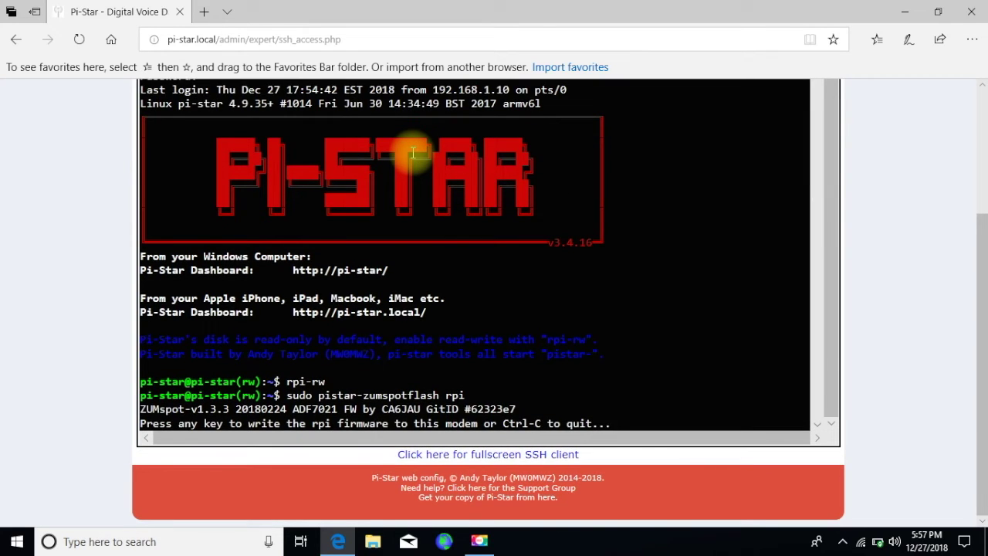
pyautogui.press('Return')
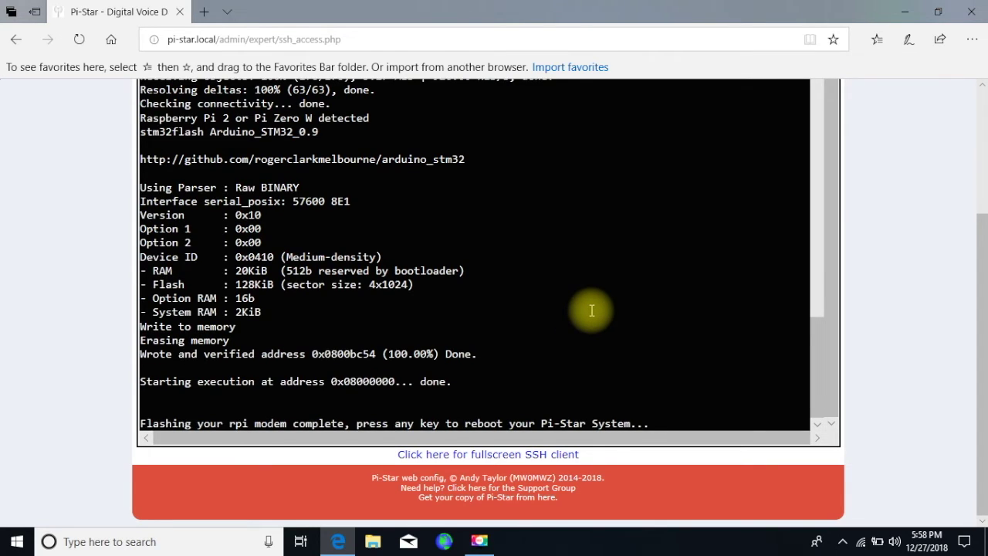
# - Reboot Pi-Star once the firmware is written and verified at 100%
pyautogui.write('kk')
pyautogui.press('Return')
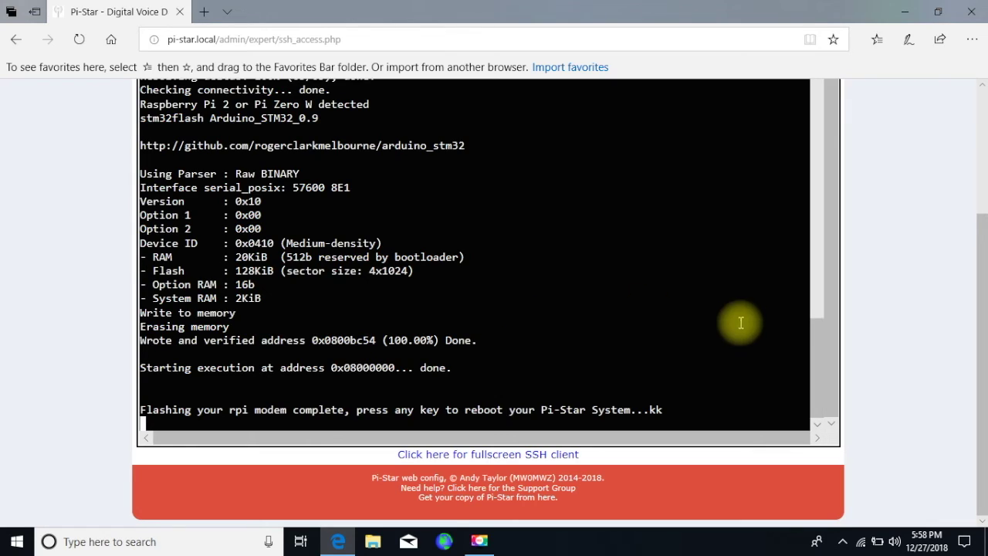
pyautogui.scroll(8, 818, 290)
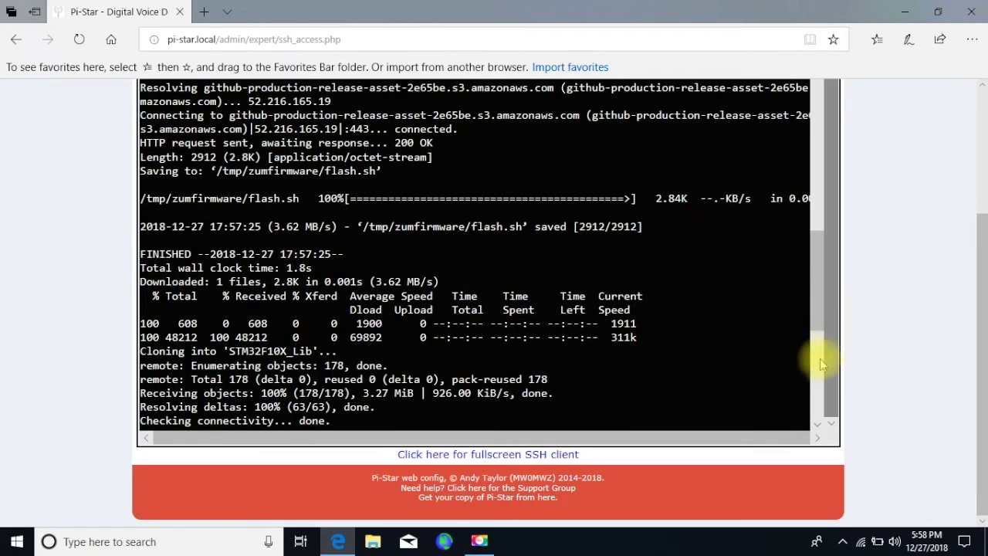
pyautogui.moveTo(819, 331); pyautogui.dragTo(826, 459)
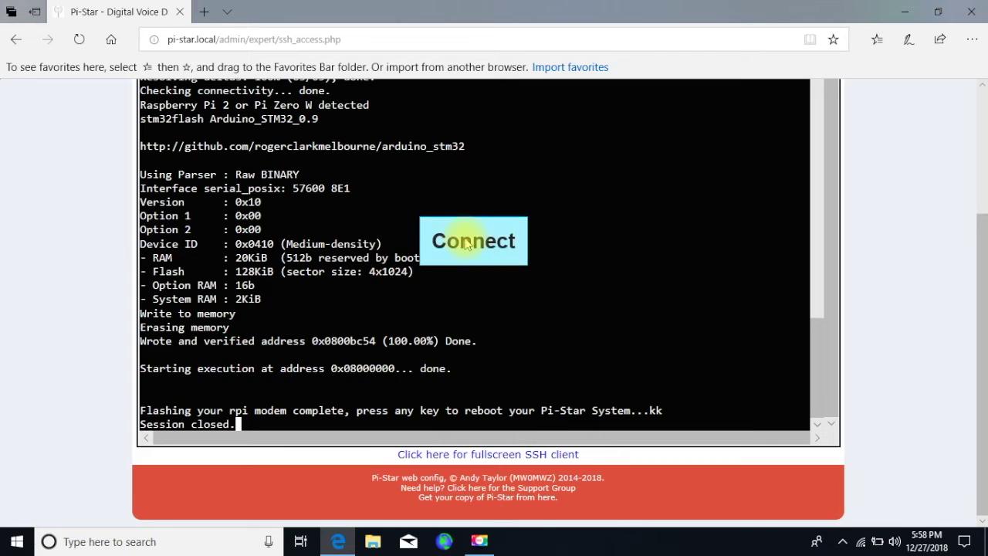
# - Reconnect the SSH console, then leave it for the main dashboard showing 3.4.16 with D-Star online
pyautogui.click(474, 244)
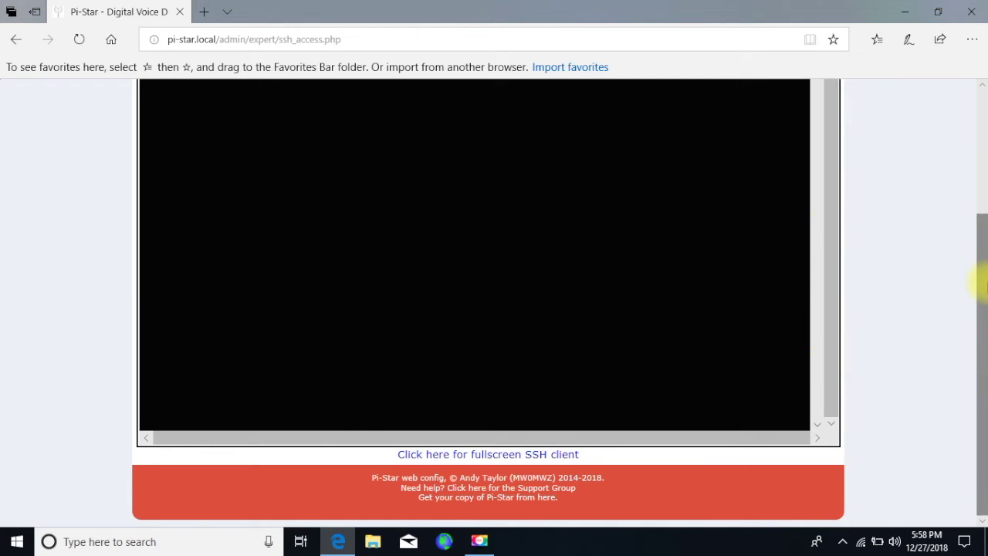
pyautogui.moveTo(976, 290); pyautogui.dragTo(977, 126)
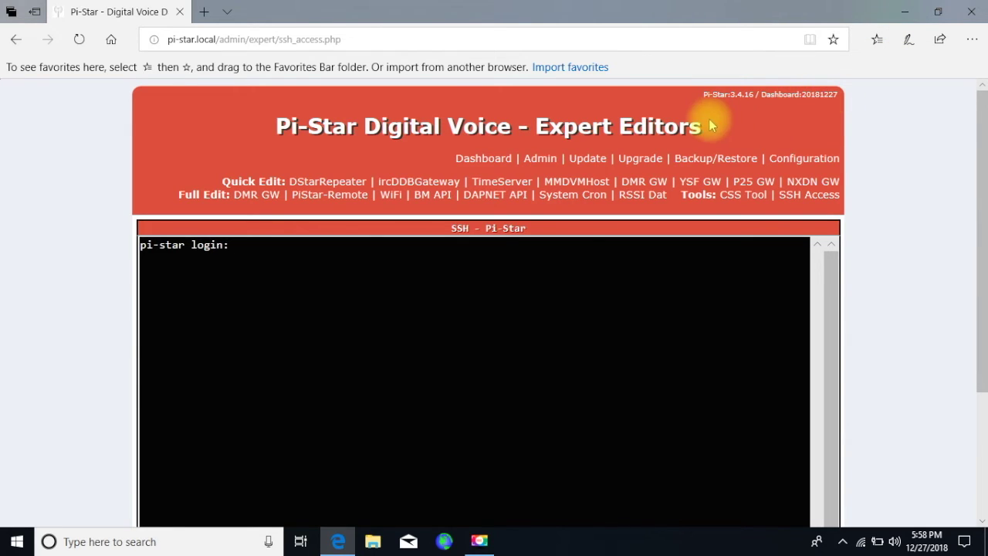
pyautogui.click(483, 158)
pyautogui.click(403, 340)
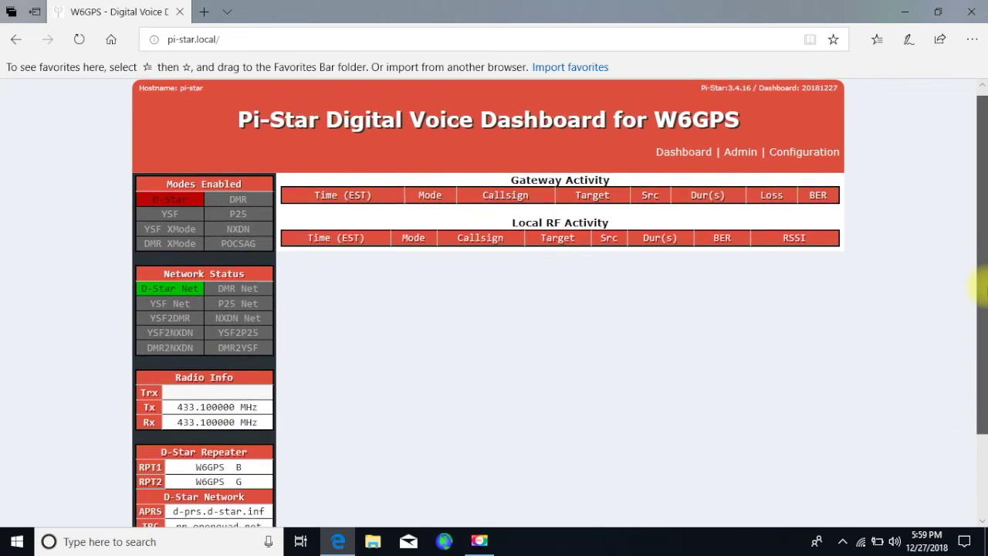
pyautogui.moveTo(974, 270); pyautogui.dragTo(972, 342)
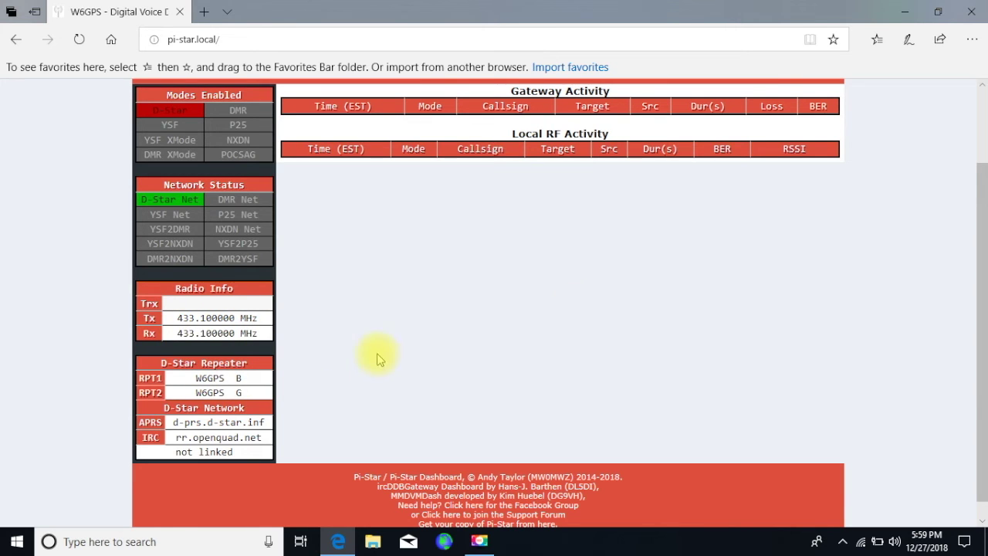
pyautogui.moveTo(979, 349); pyautogui.dragTo(979, 265)
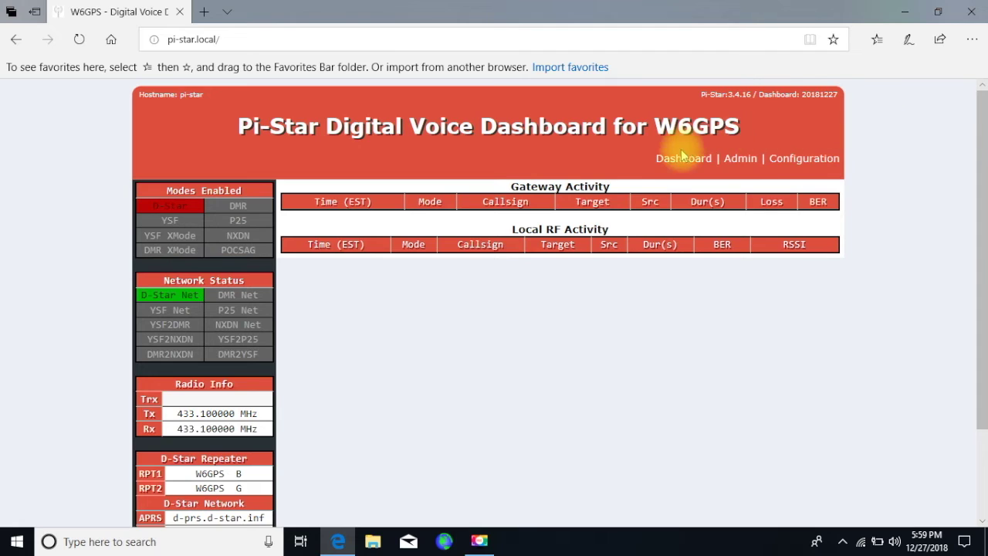
# - Send a reboot to the hotspot from the Configuration Power page
pyautogui.click(793, 165)
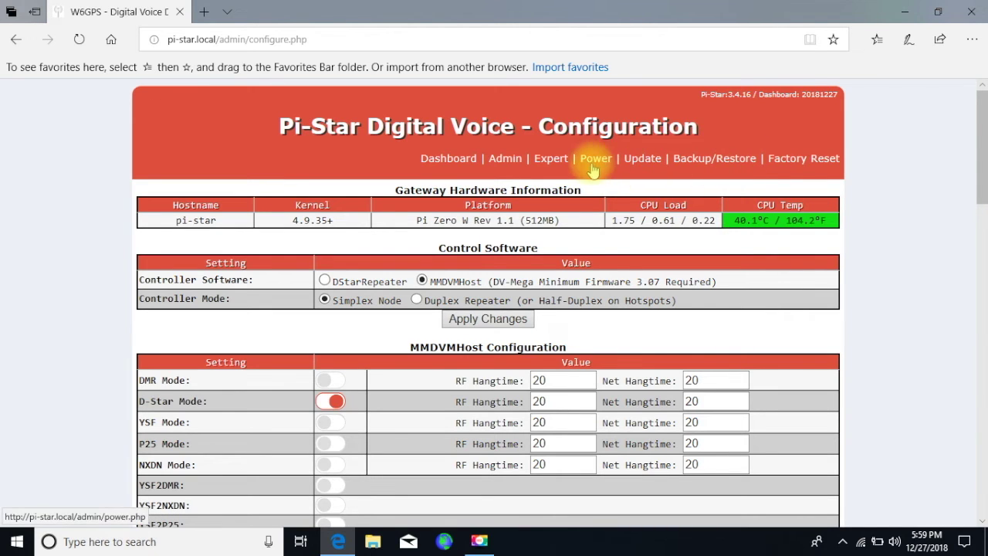
pyautogui.click(595, 160)
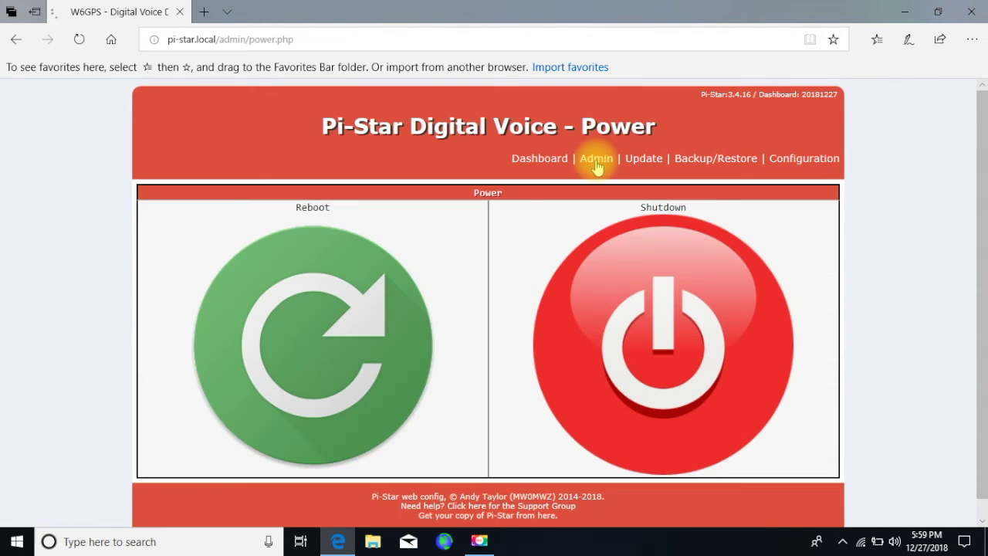
pyautogui.click(369, 326)
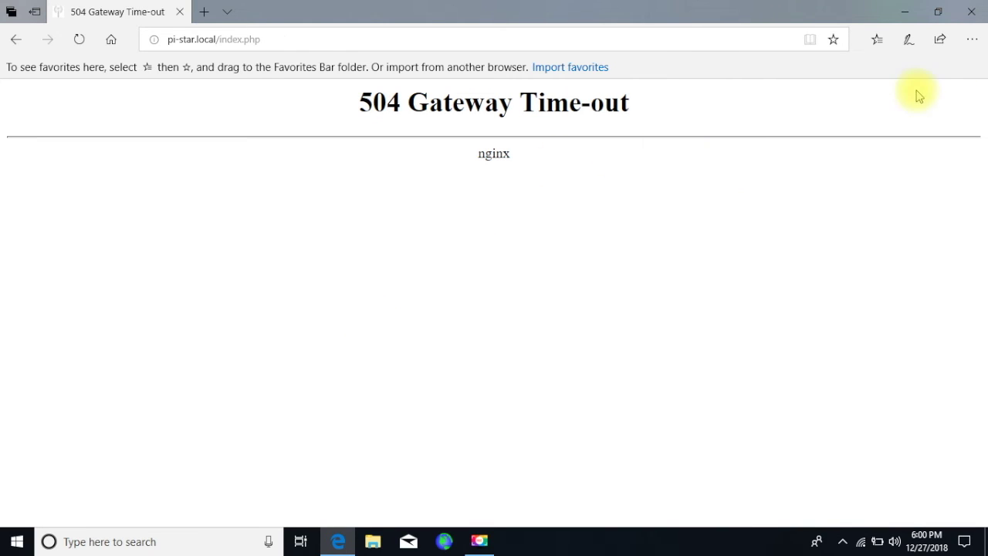
pyautogui.click(974, 14)
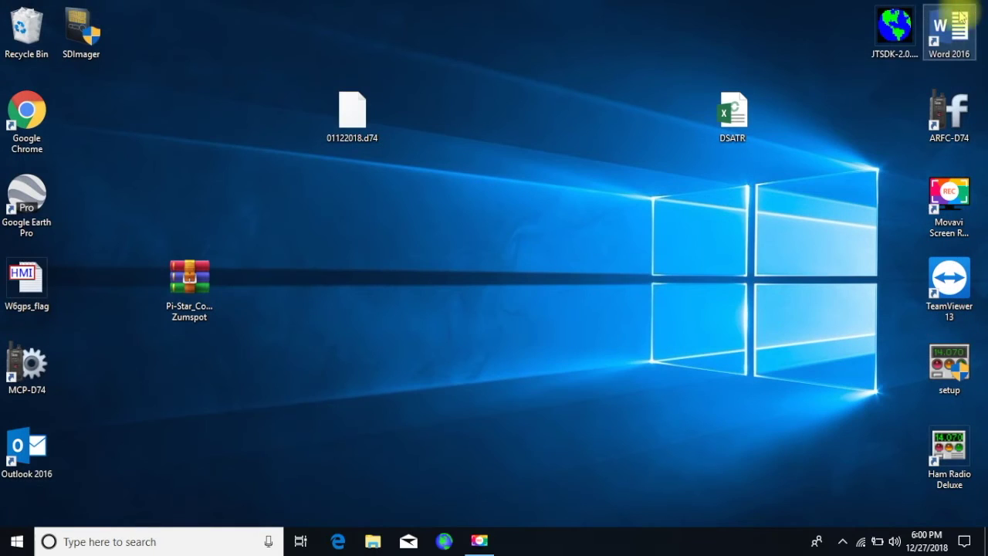
pyautogui.click(337, 538)
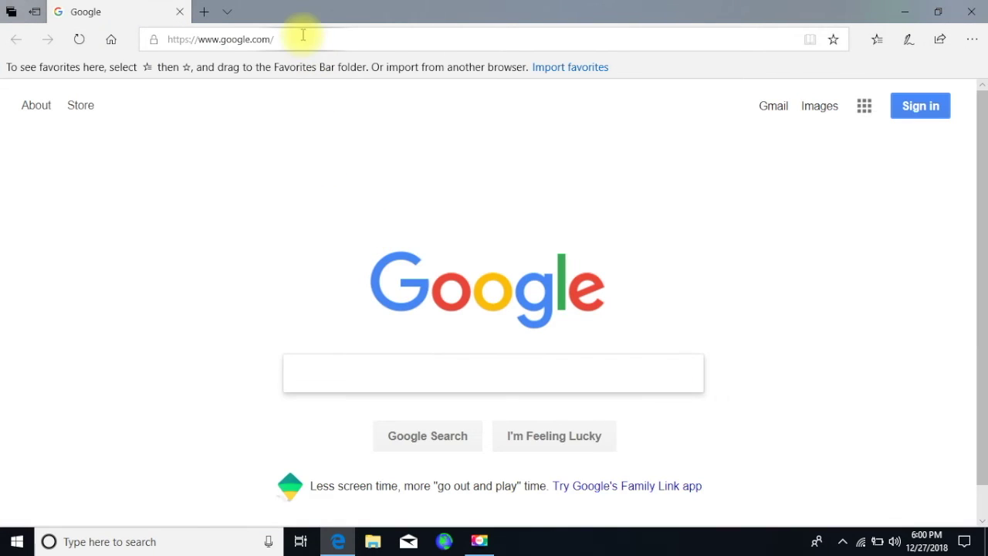
pyautogui.click(302, 36)
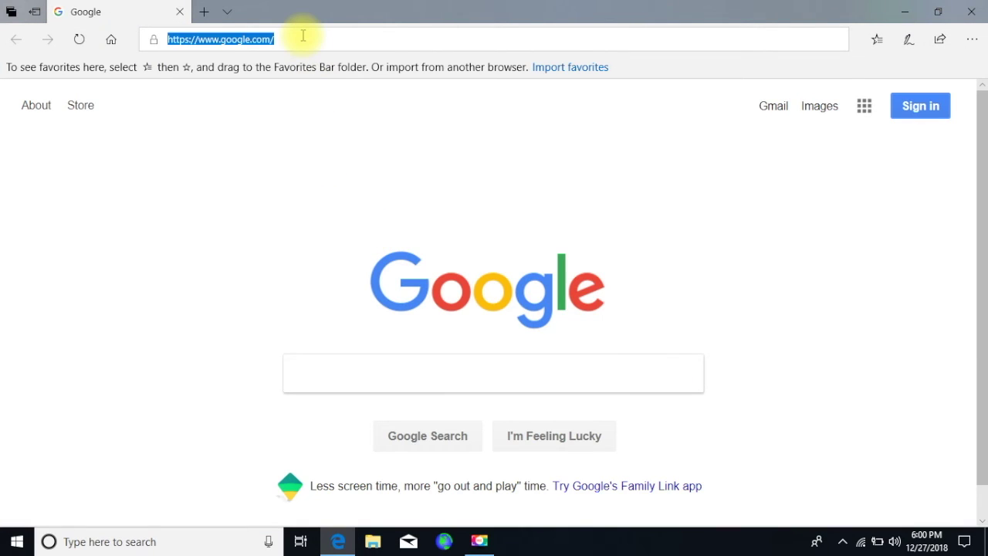
pyautogui.write('http')
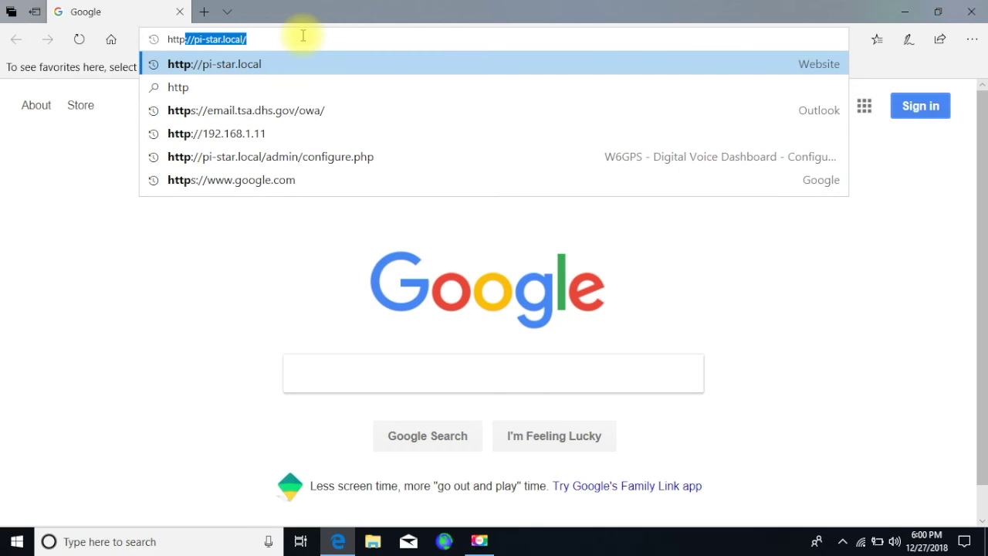
pyautogui.write('://pi-')
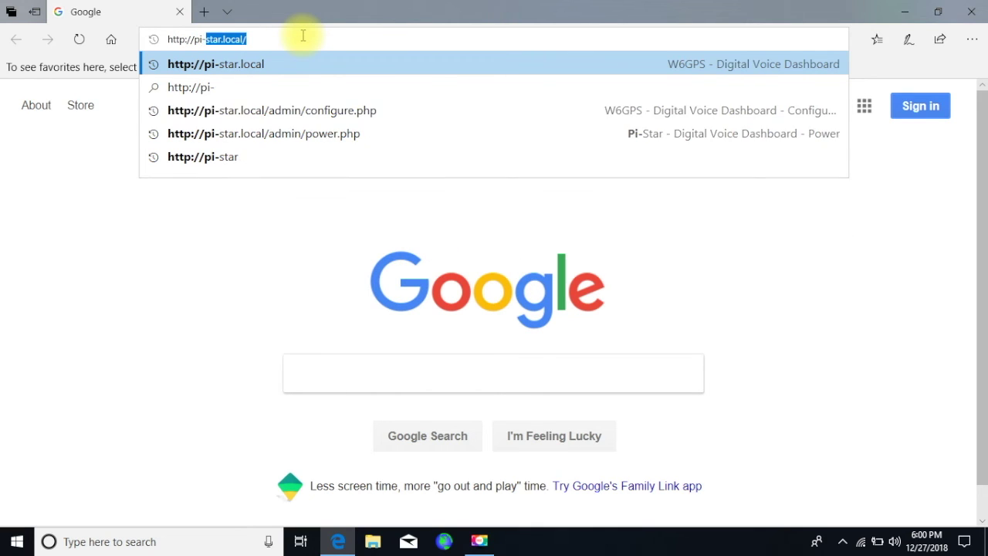
pyautogui.write('star')
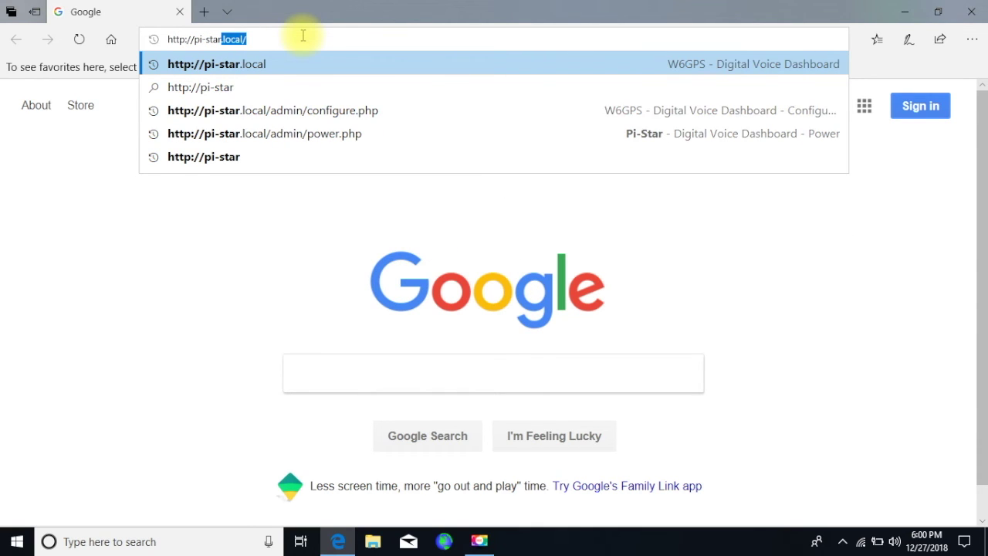
pyautogui.press('Delete')
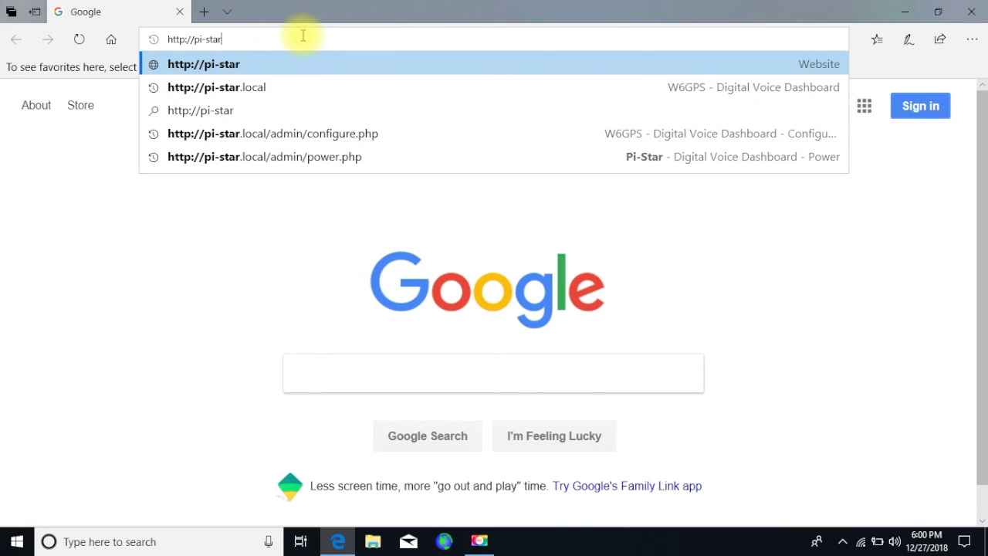
pyautogui.press('Return')
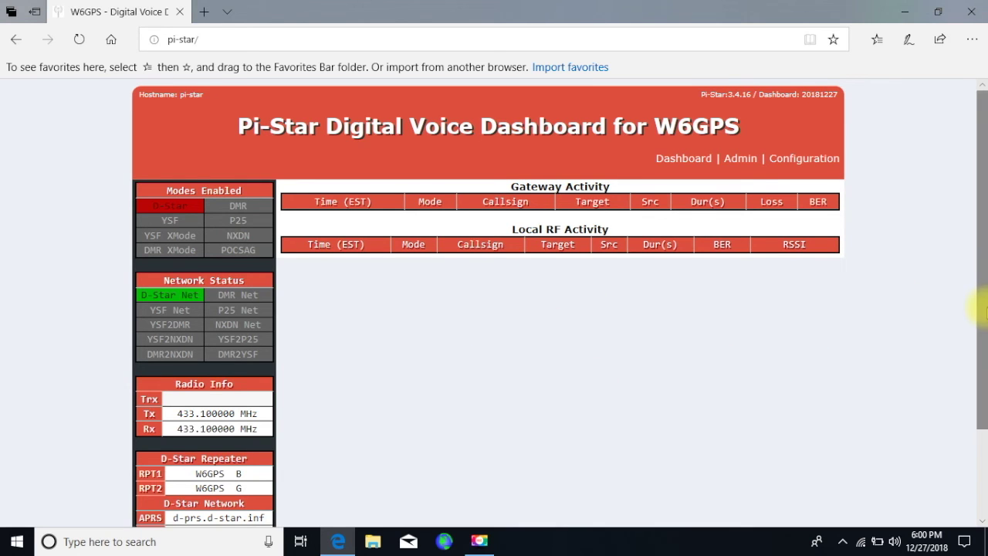
# - Check that Radio Info shows ZUMspot firmware v1.4.14, linked to REF030 C
pyautogui.moveTo(980, 311); pyautogui.dragTo(981, 349)
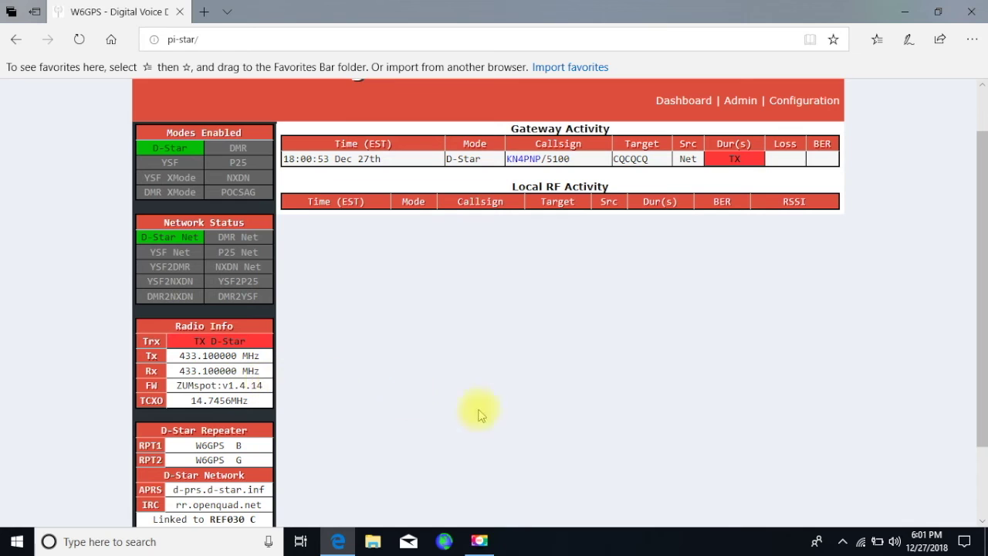
pyautogui.rightClick(745, 448)
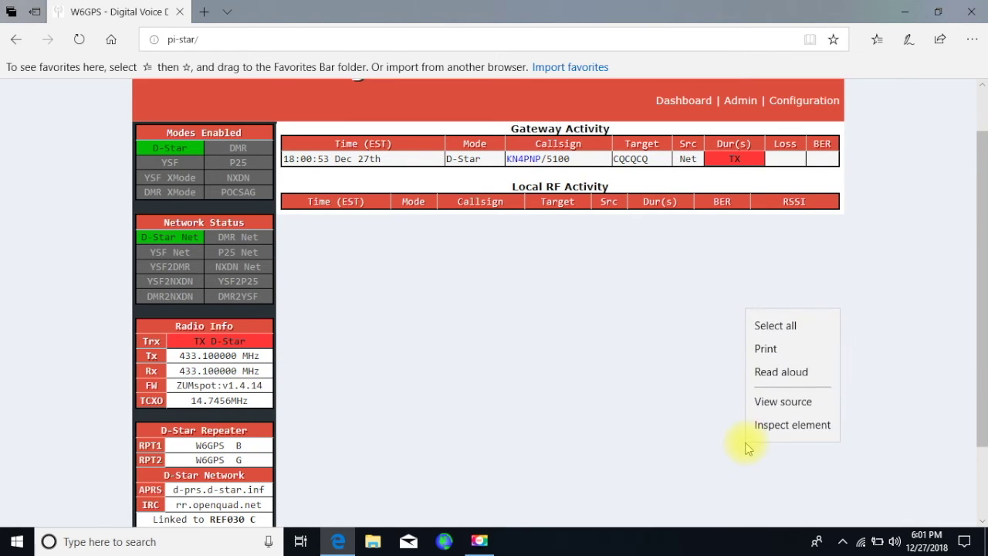
pyautogui.click(651, 377)
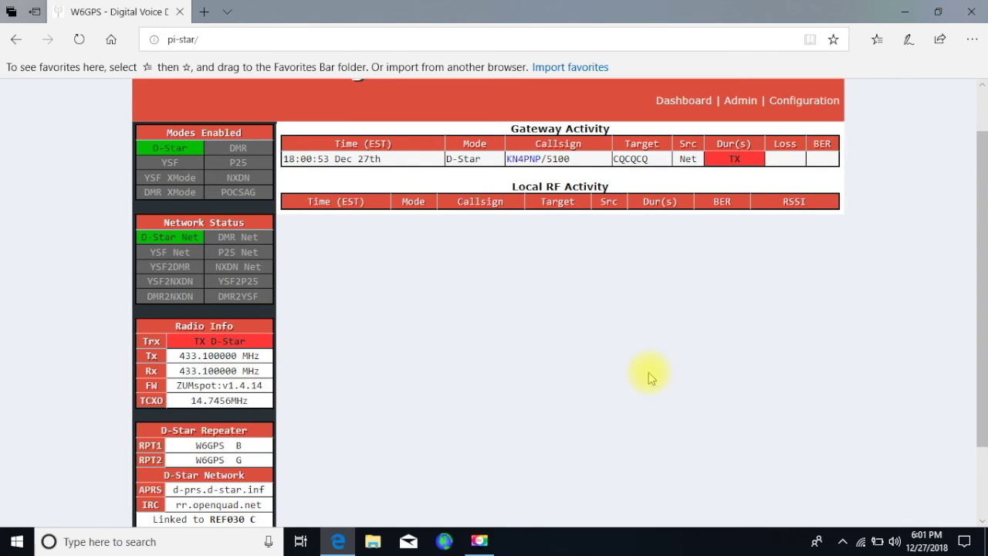
# - Sign in to the Configuration area with the admin username and password
pyautogui.click(812, 106)
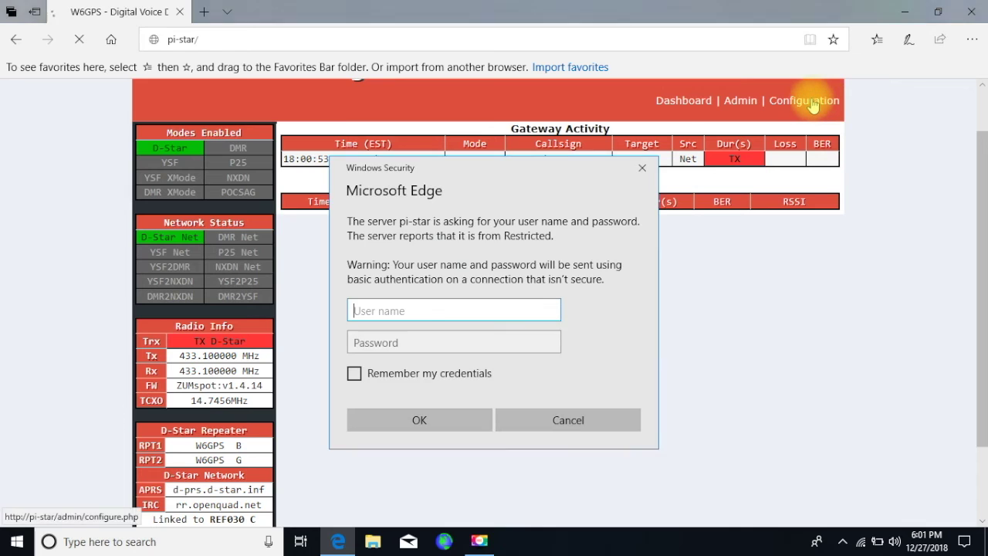
pyautogui.write('pi-star')
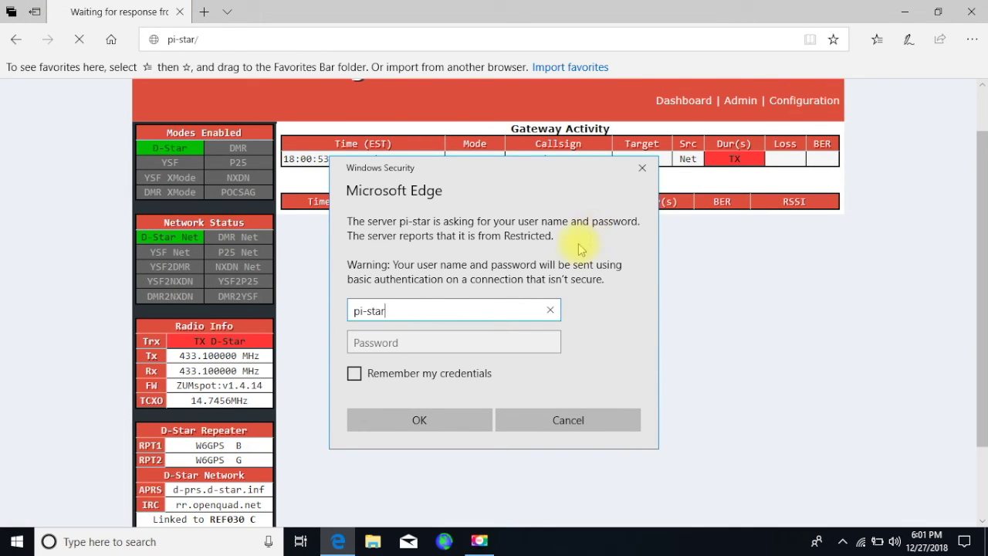
pyautogui.click(417, 343)
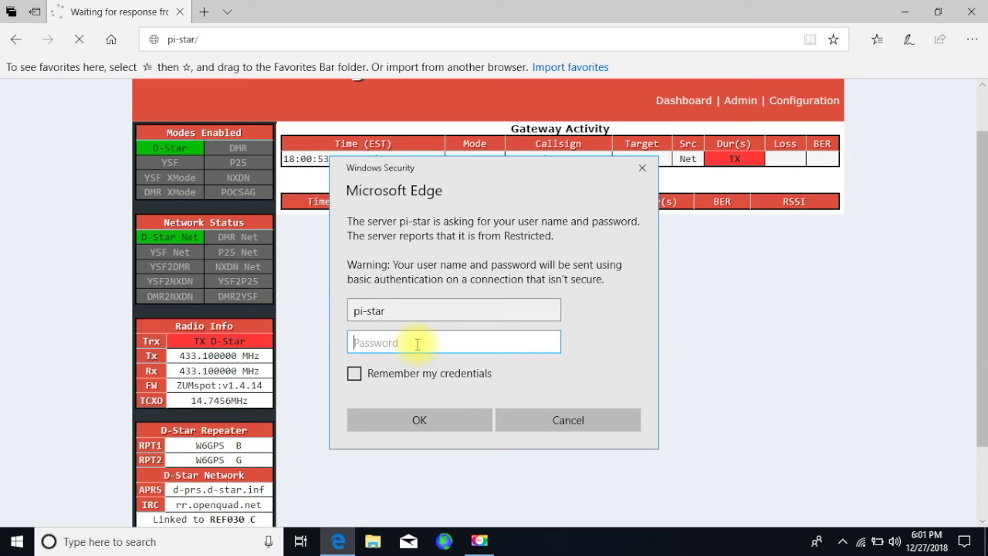
pyautogui.write('ra')
pyautogui.press('Return')
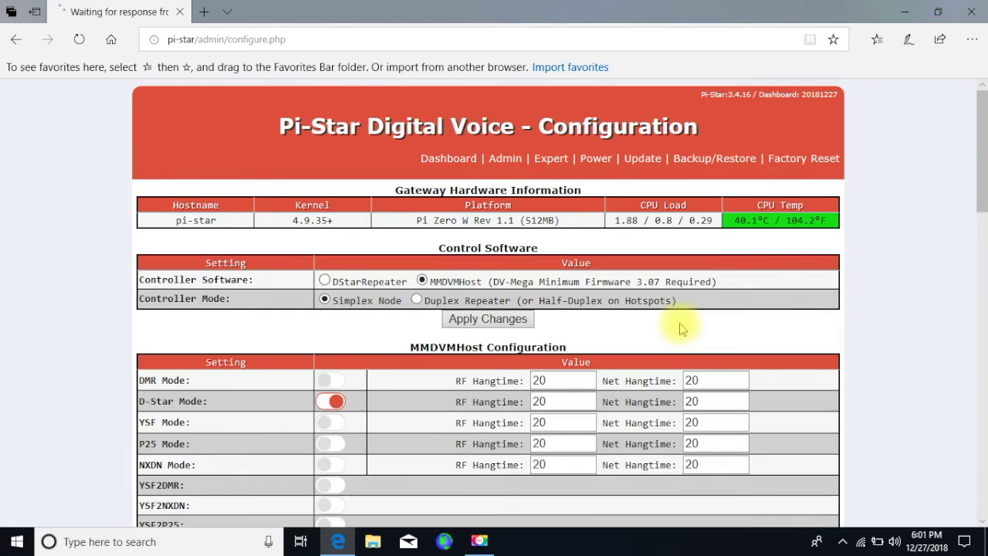
# - Download the Backup/Restore configuration backup, saving Pi-Star_Config_27-Dec-2018.zip to the Desktop
pyautogui.click(733, 158)
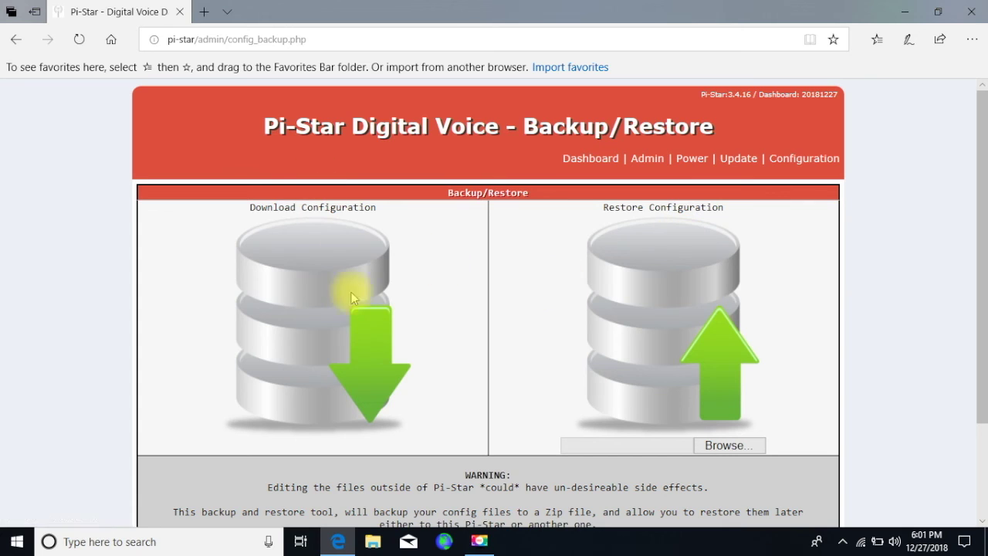
pyautogui.click(366, 386)
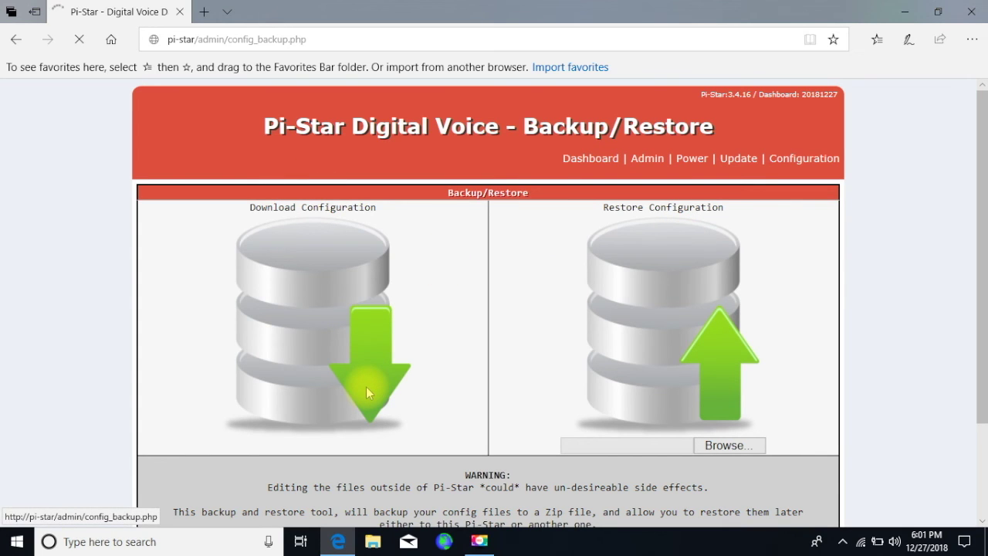
pyautogui.moveTo(977, 331); pyautogui.dragTo(980, 432)
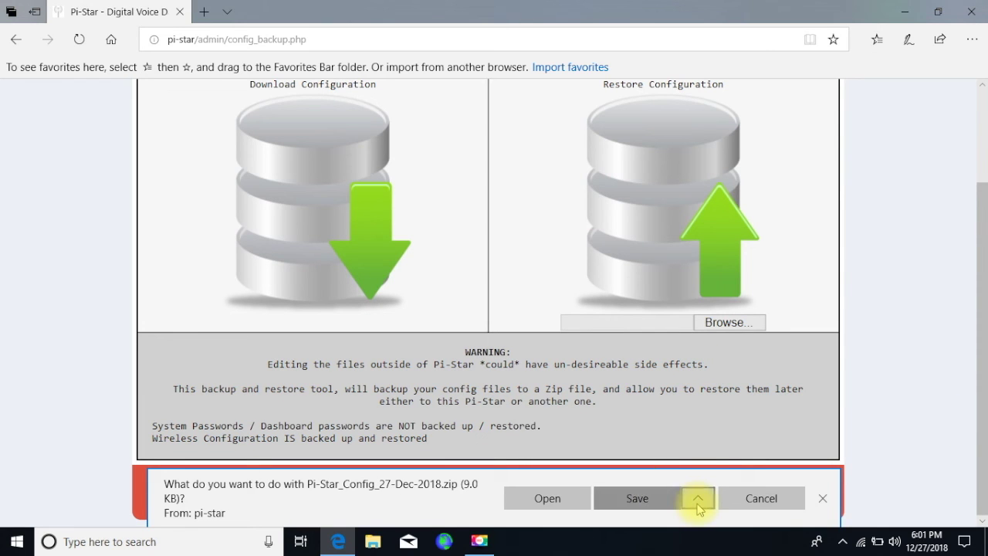
pyautogui.click(697, 498)
pyautogui.click(637, 471)
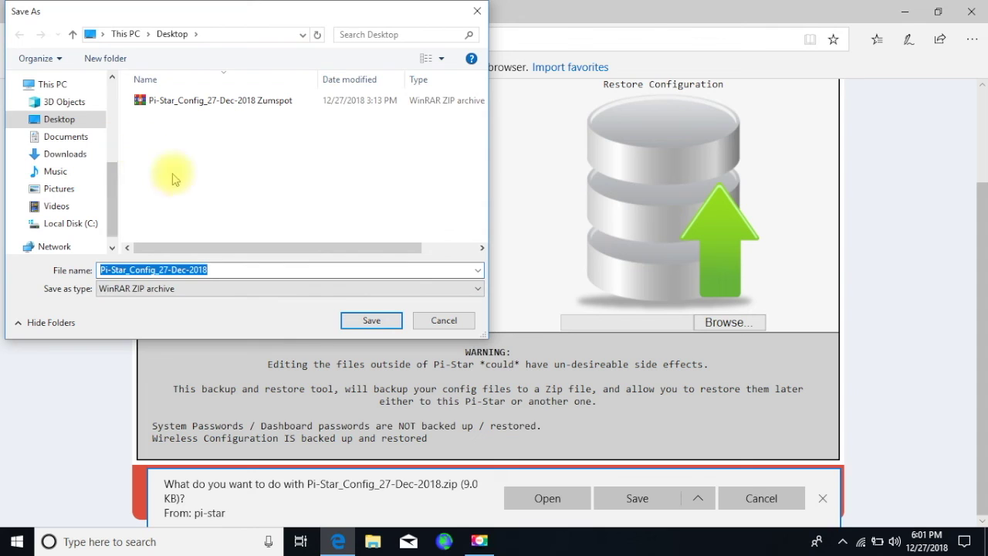
pyautogui.click(377, 323)
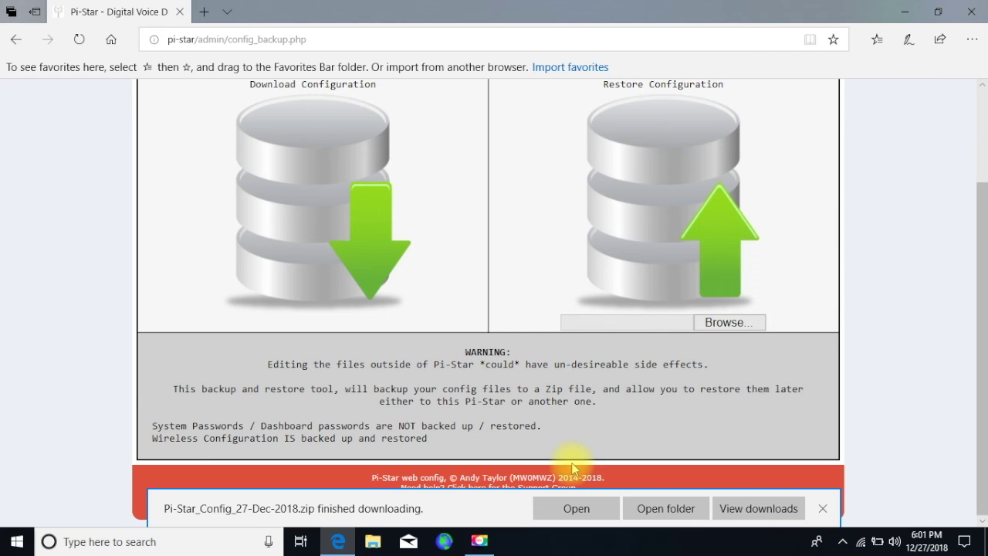
pyautogui.click(822, 508)
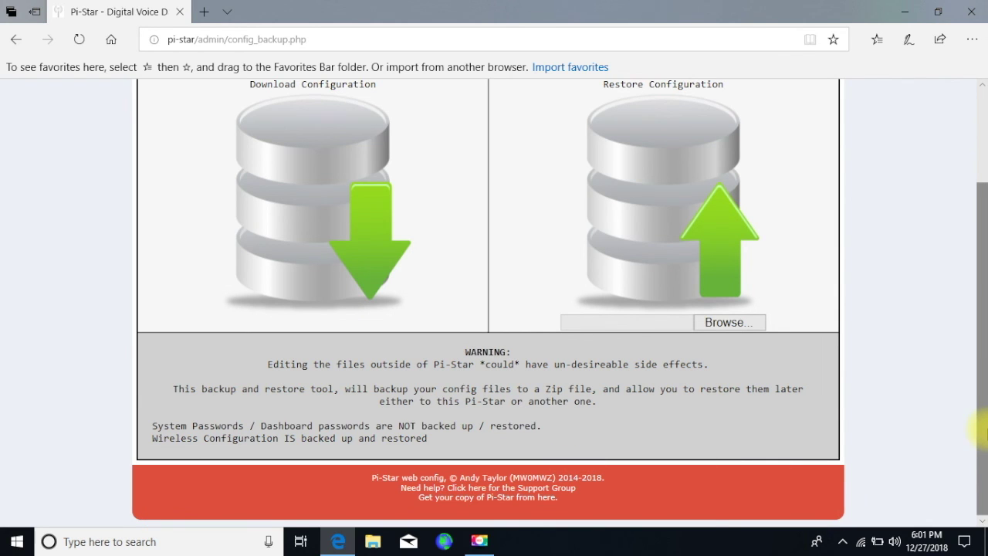
pyautogui.moveTo(980, 421); pyautogui.dragTo(974, 265)
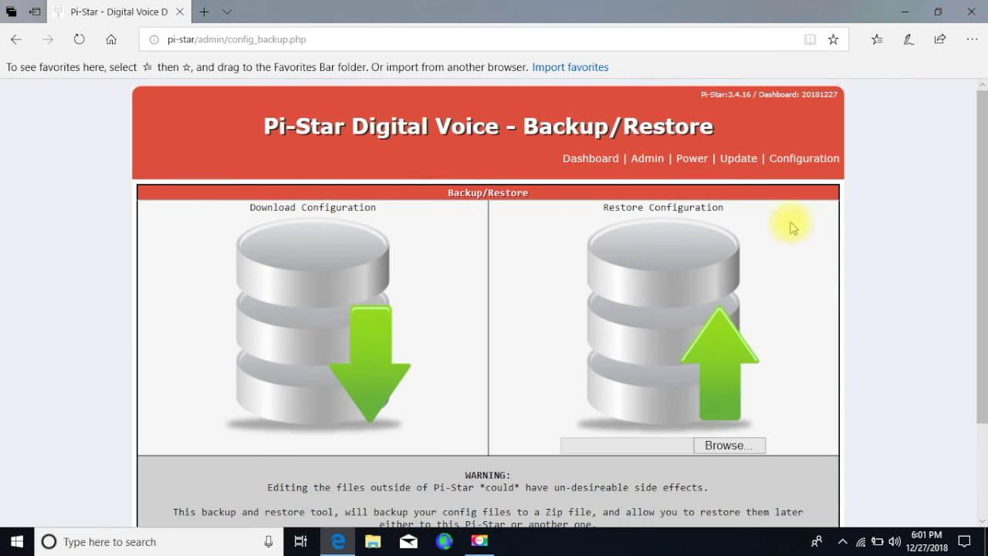
# - Review the general, D-Star, firewall (Private) and wireless settings, then return to the top
pyautogui.click(588, 159)
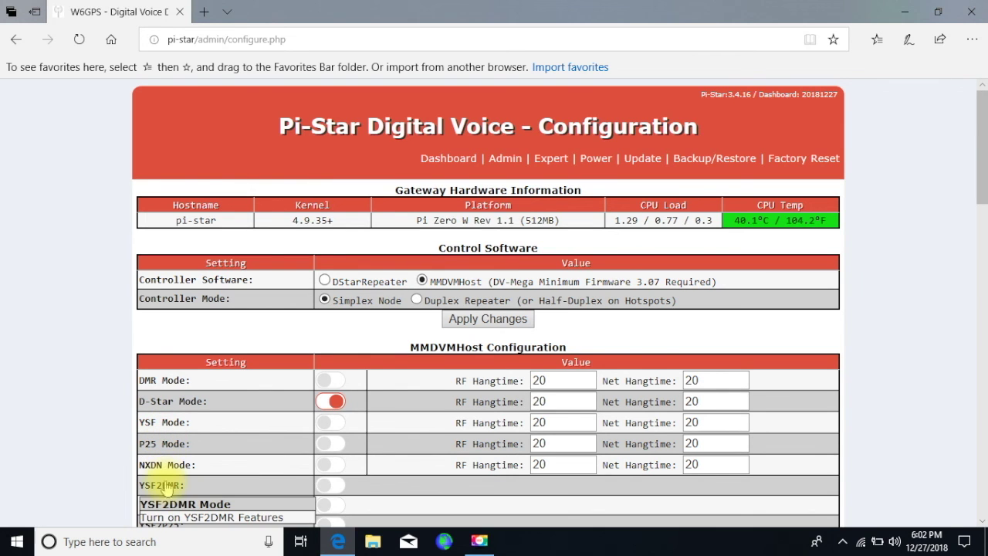
pyautogui.scroll(-4, 165, 494)
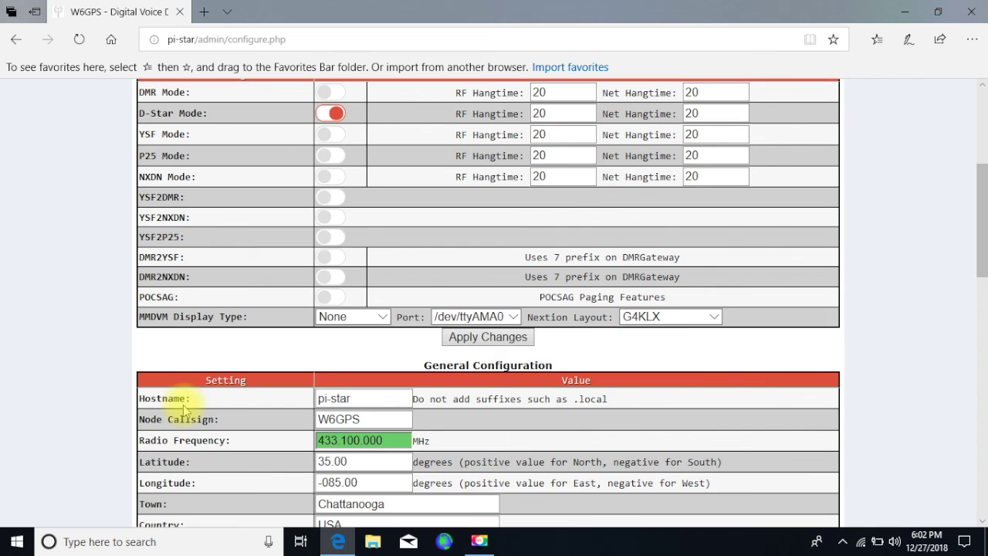
pyautogui.scroll(-3, 232, 459)
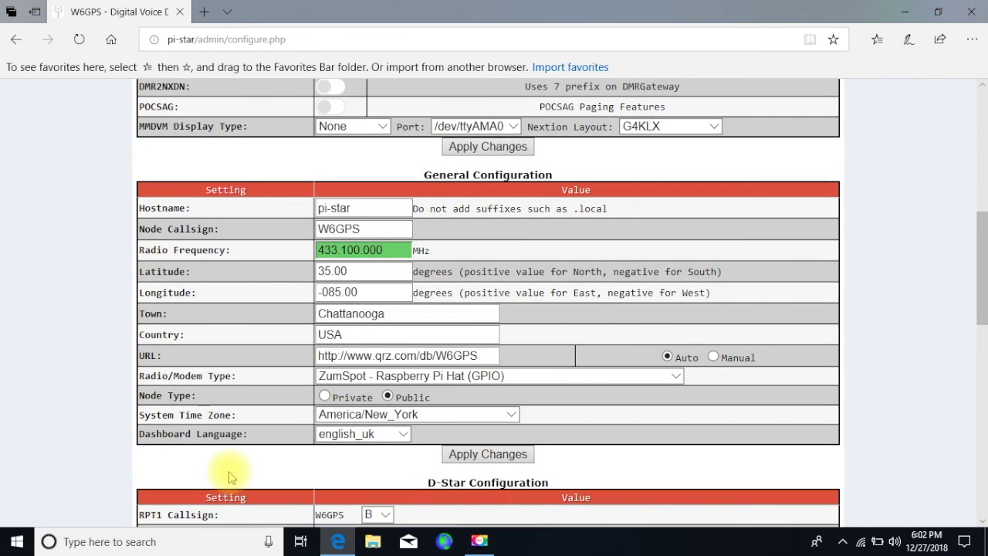
pyautogui.scroll(-4, 341, 465)
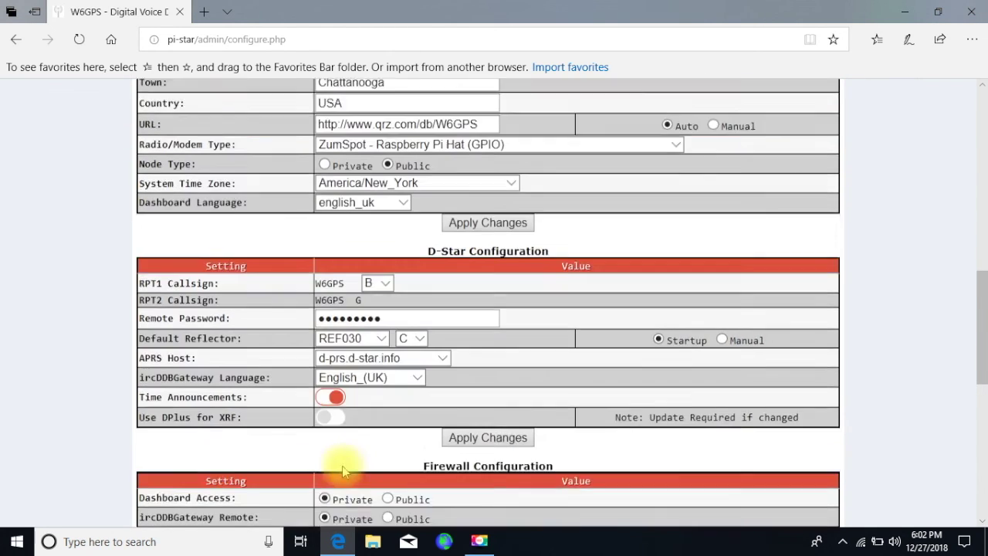
pyautogui.scroll(-6, 341, 471)
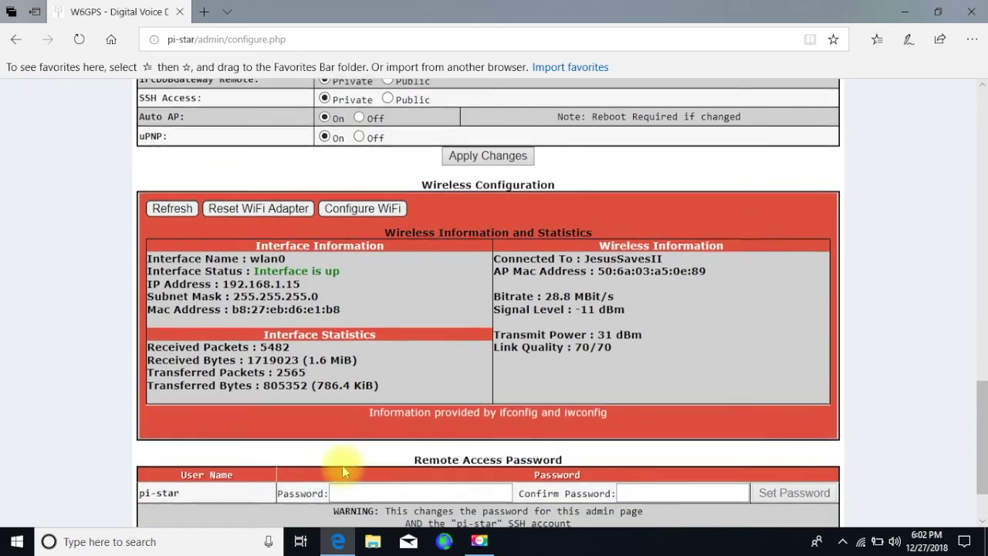
pyautogui.scroll(15, 342, 465)
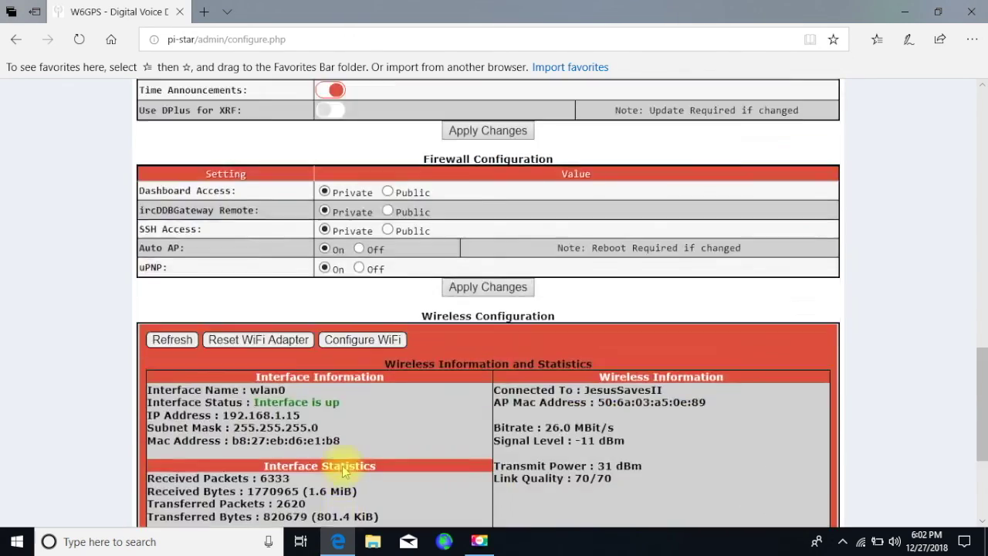